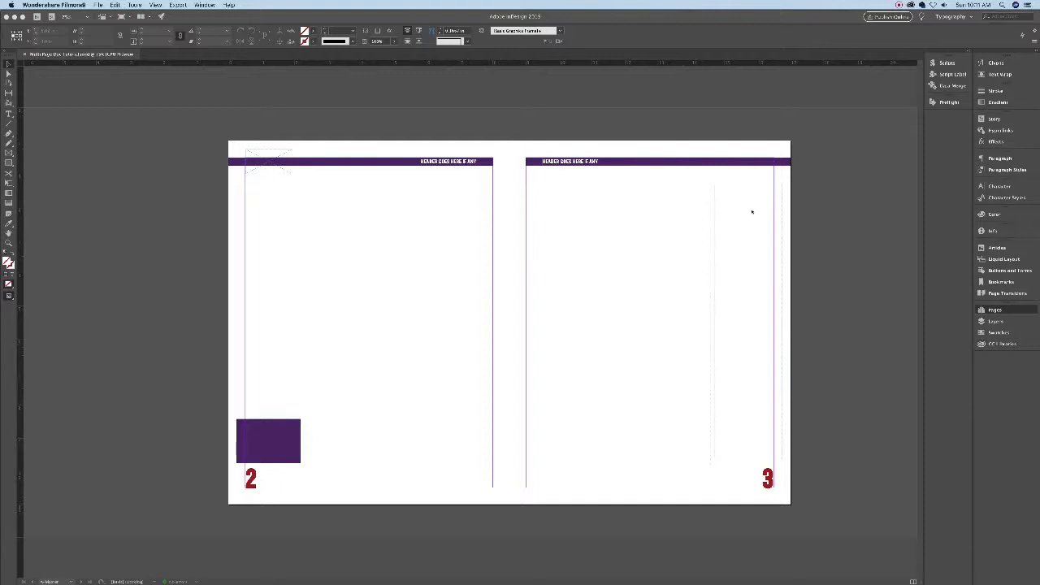
- Switch back to InDesign, showing the A-Master spread and the Pages panel
key("super+Tab")
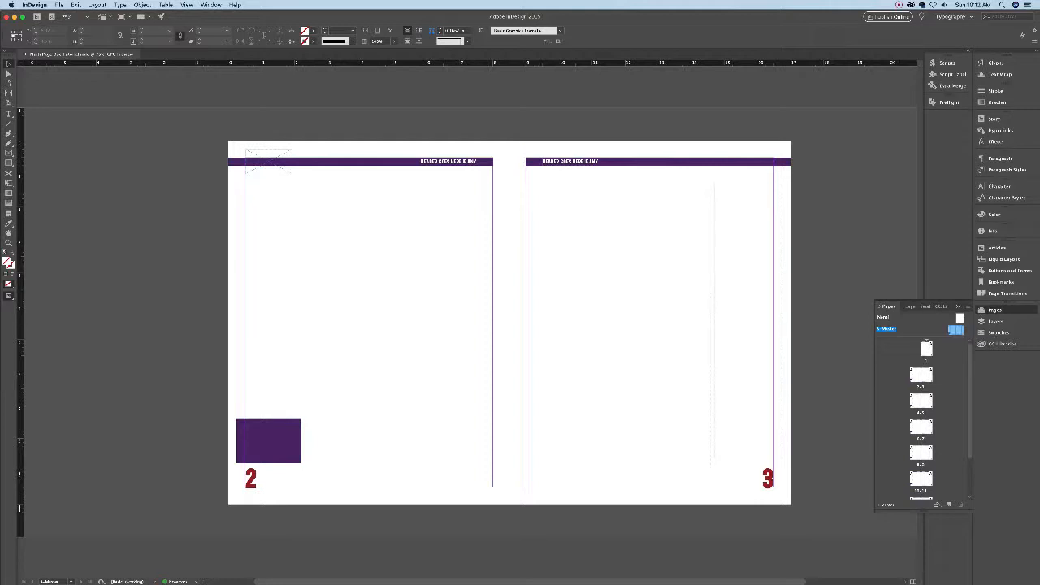
- Inspect the left and right master text frames, then open the pages 2–3 spread
left_click(479, 267)
left_click(674, 228)
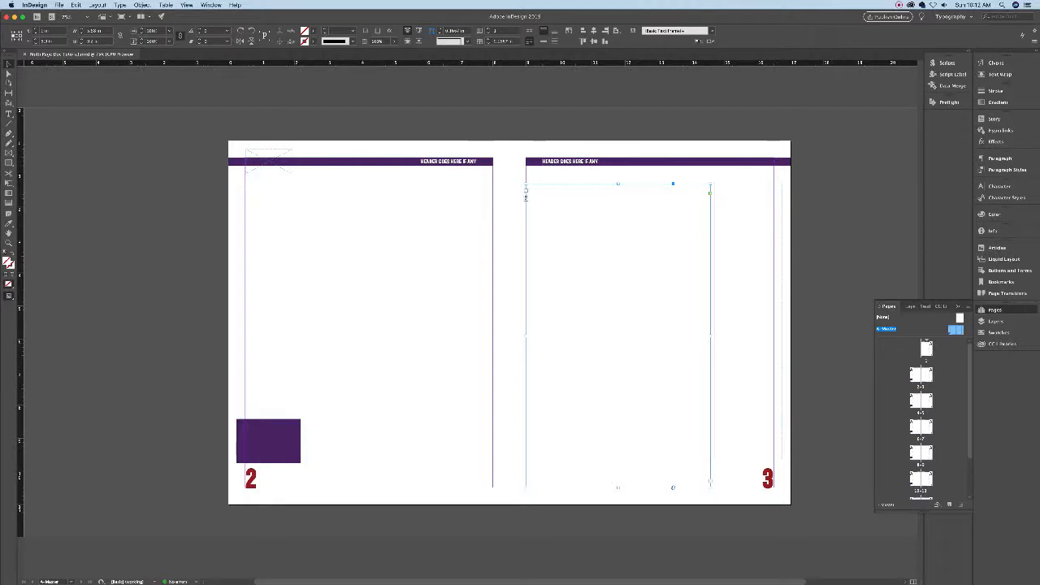
double_click(916, 375)
scroll(764, 338, "down", 5)
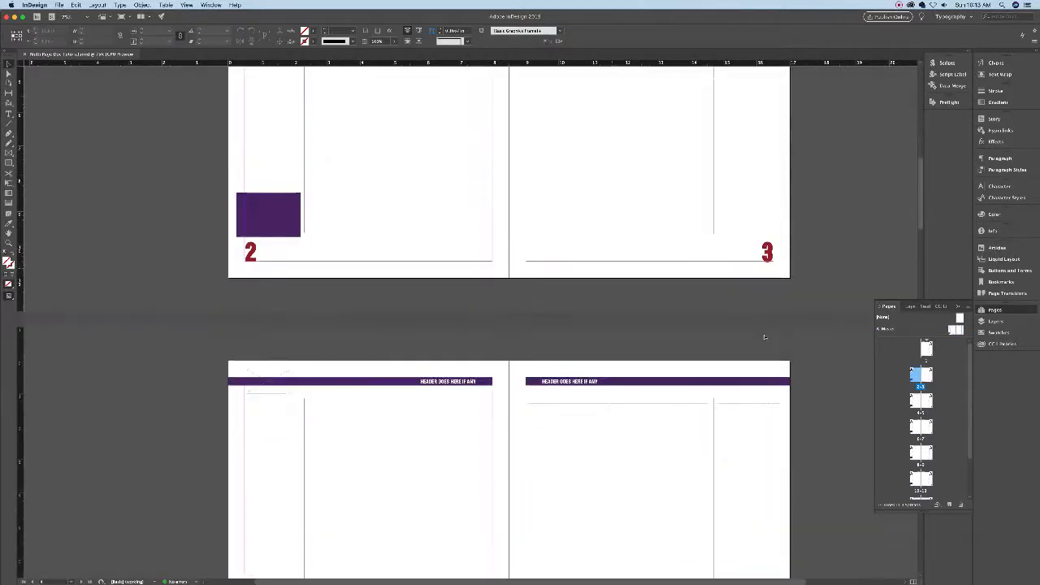
scroll(765, 338, "up", 3)
scroll(765, 337, "down", 5)
scroll(765, 337, "up", 5)
scroll(765, 338, "down", 2)
scroll(765, 338, "up", 8)
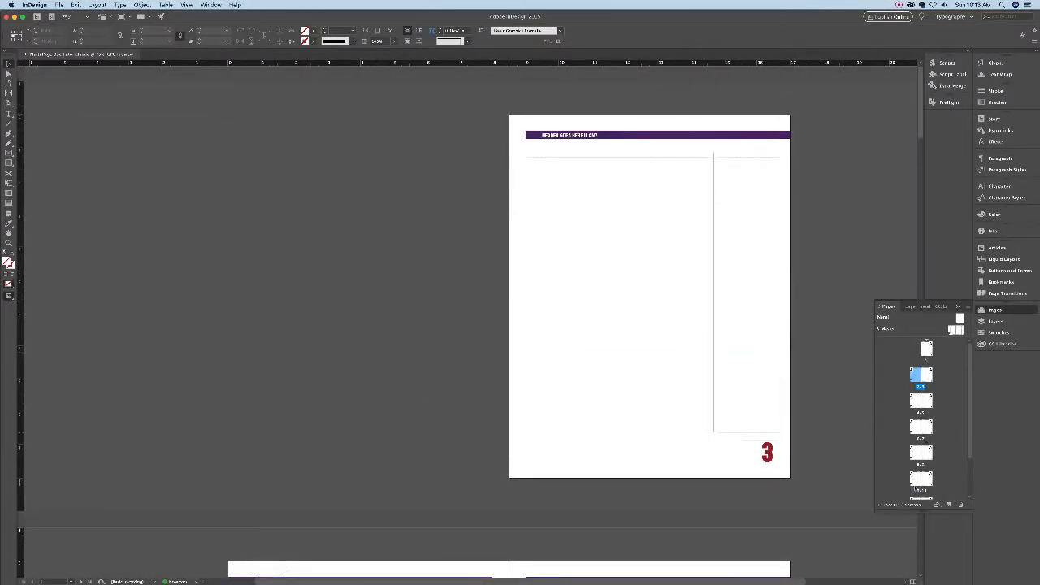
scroll(833, 328, "down", 6)
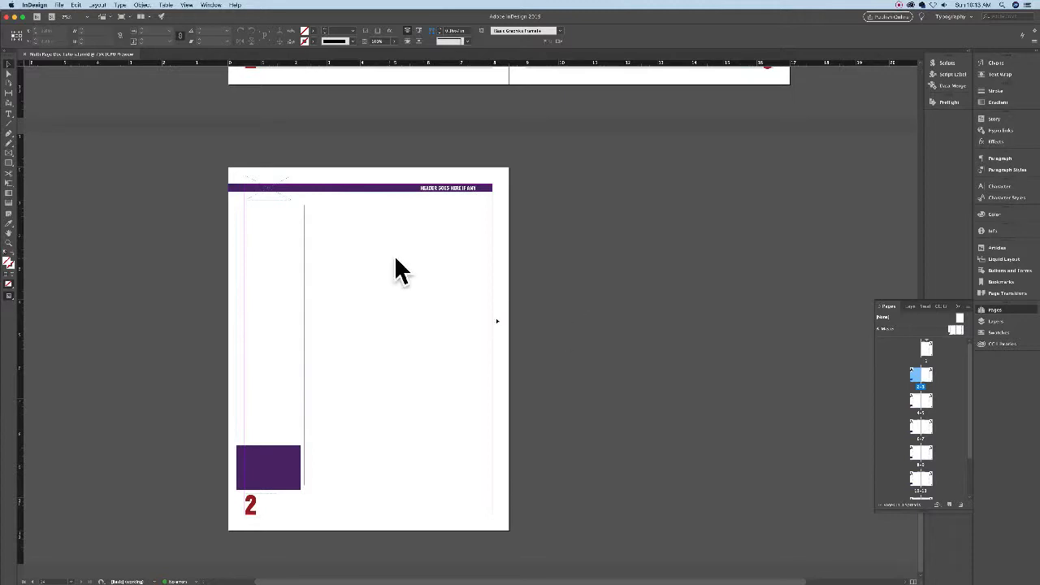
scroll(496, 320, "down", 5)
scroll(496, 320, "up", 4)
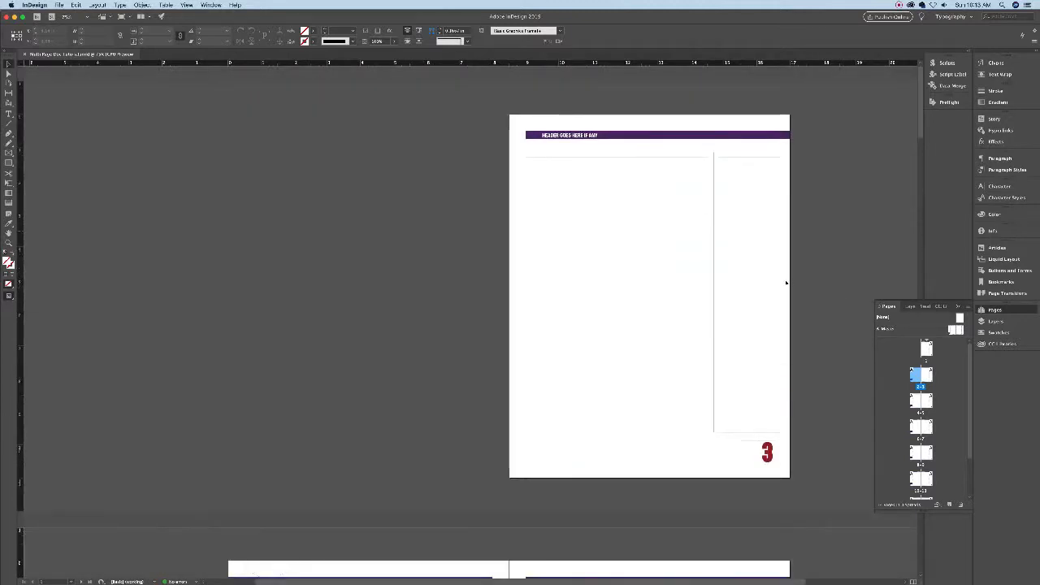
scroll(658, 287, "down", 7)
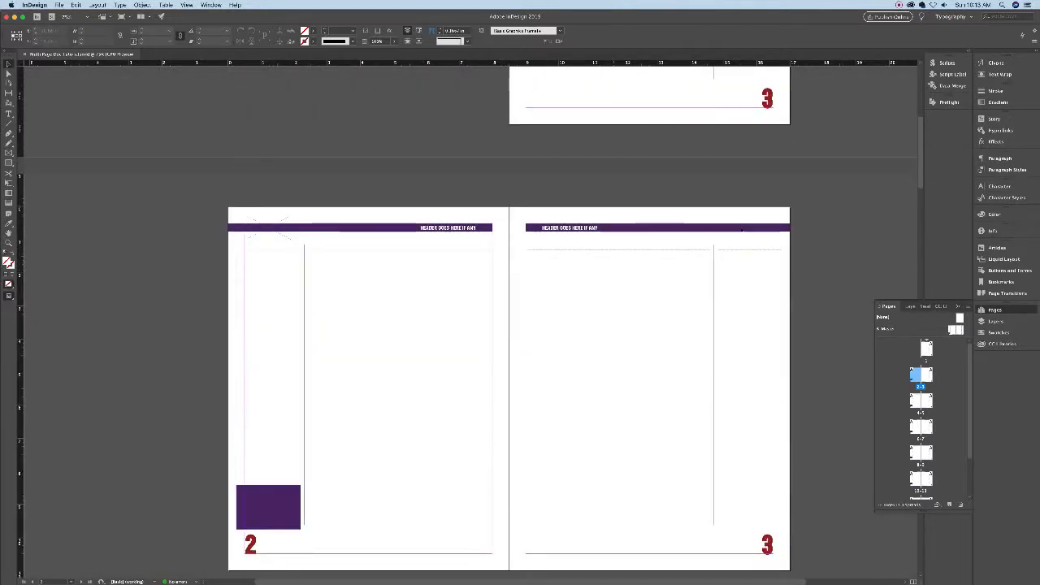
scroll(664, 256, "down", 5)
scroll(664, 254, "up", 4)
scroll(664, 254, "down", 1)
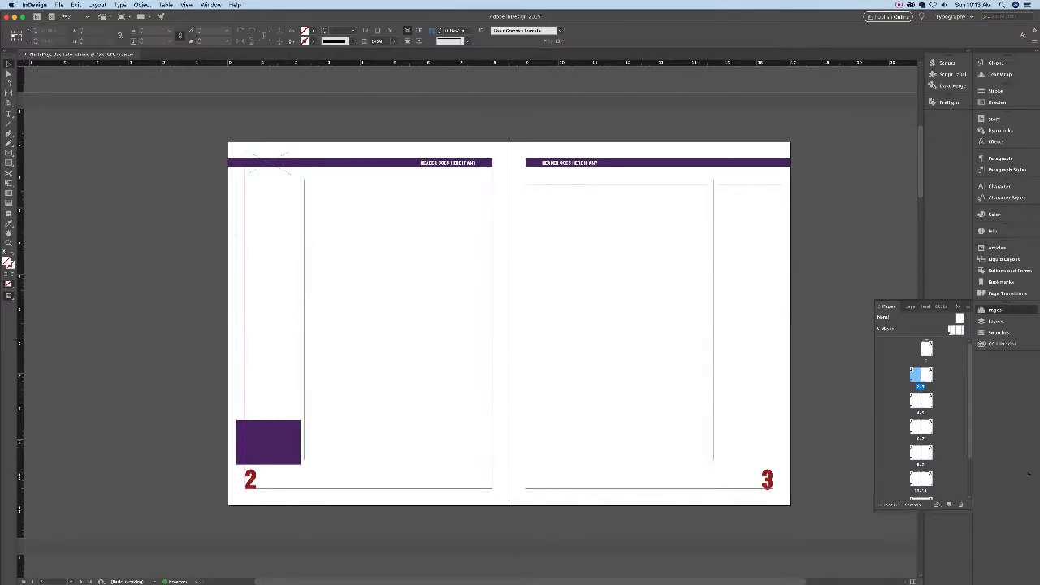
scroll(652, 276, "down", 1)
scroll(652, 276, "down", 6)
scroll(650, 274, "up", 7)
scroll(650, 274, "down", 5)
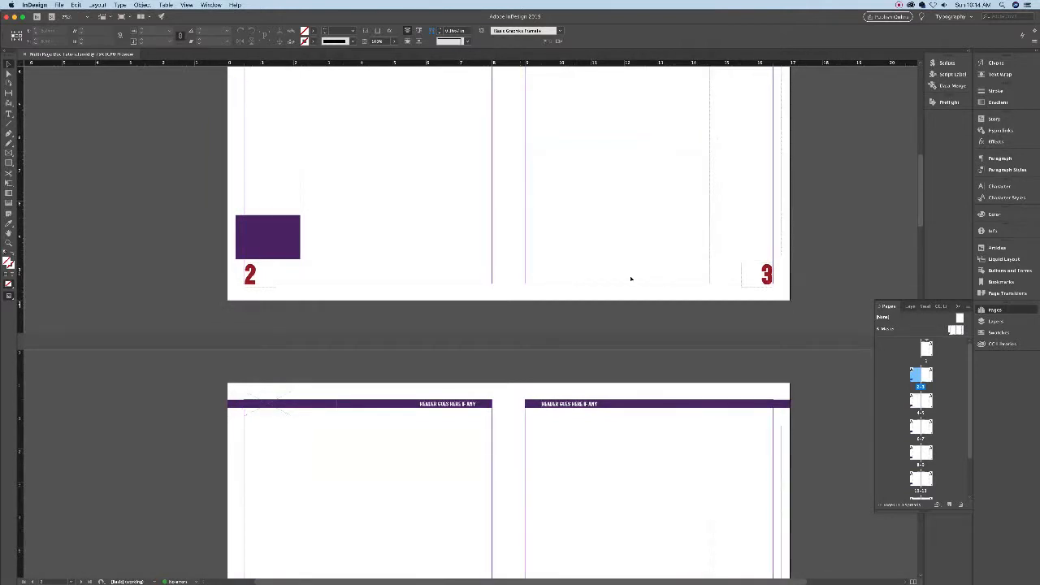
scroll(604, 316, "up", 4)
scroll(601, 311, "down", 5)
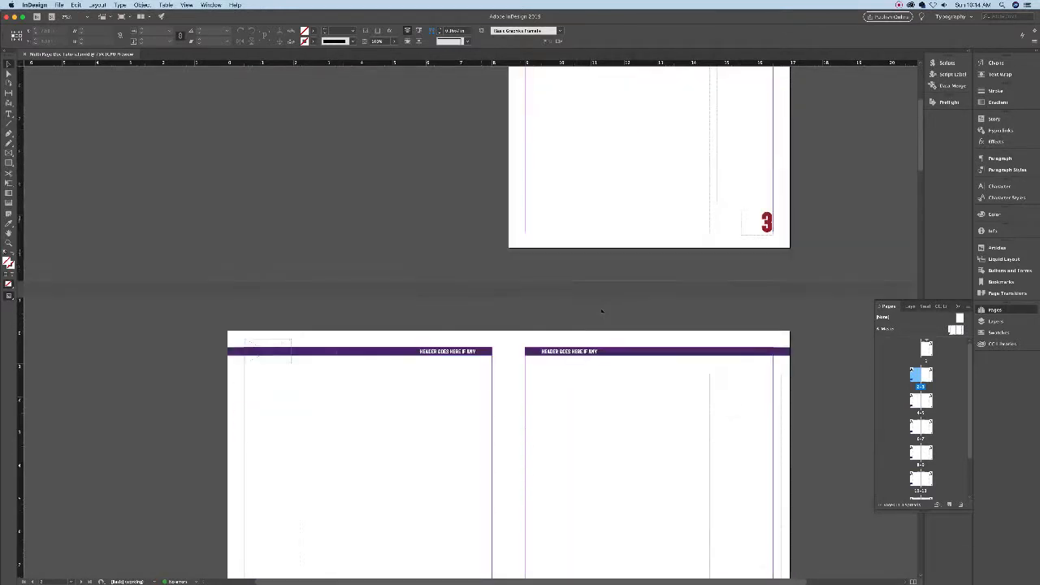
scroll(601, 310, "up", 5)
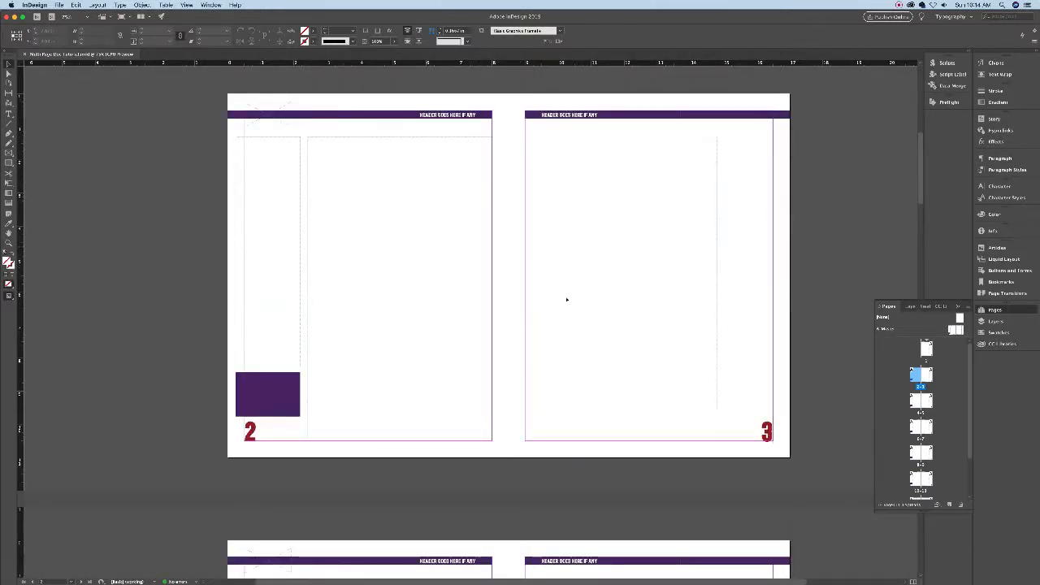
- Paste the booklet copy, starting with the FRONT COVER heading, into page 2's text frame
left_click(504, 269, "shift+super")
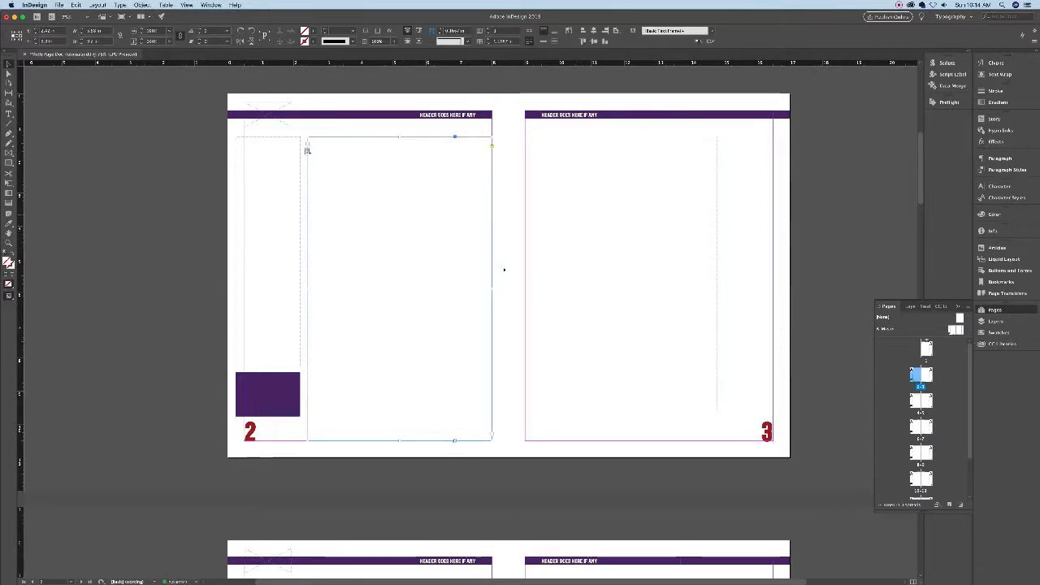
key("super+v")
key("super+z")
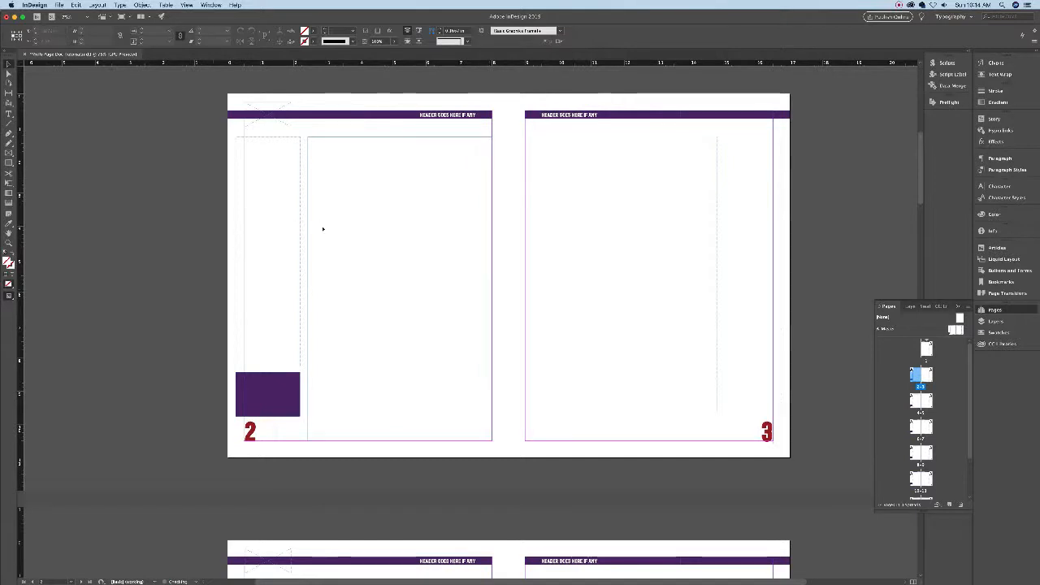
key("t")
left_click(458, 198)
key("super+v")
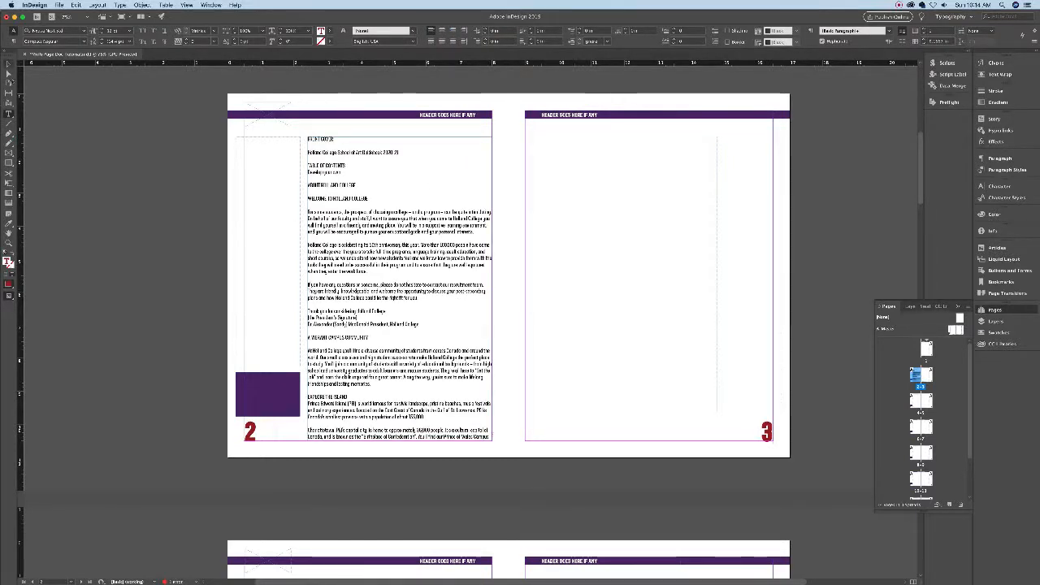
key("Escape")
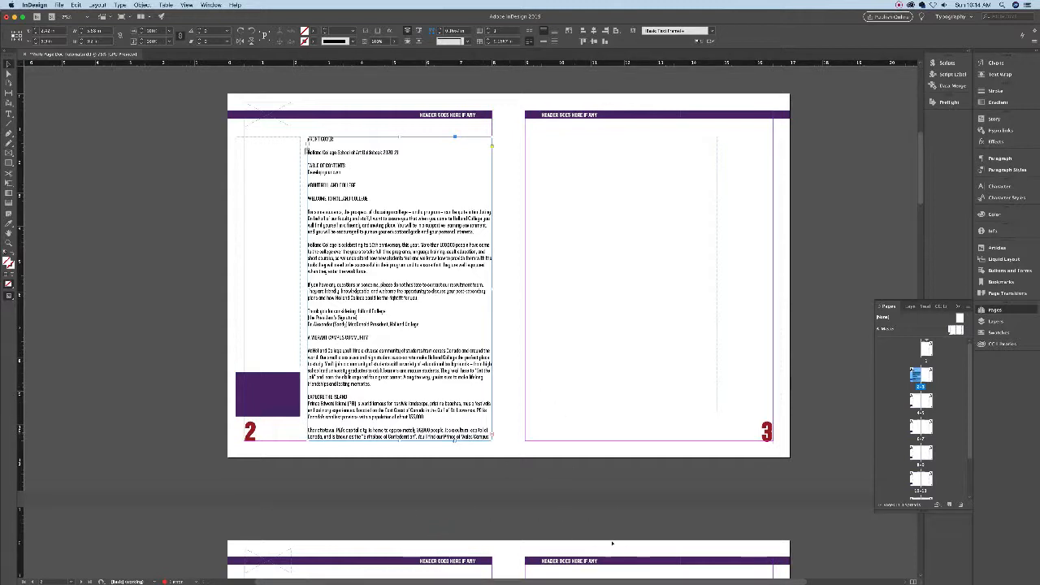
- Thread page 2's overflow text through the frames on pages 3 to 7
left_click(760, 428)
left_click(760, 428)
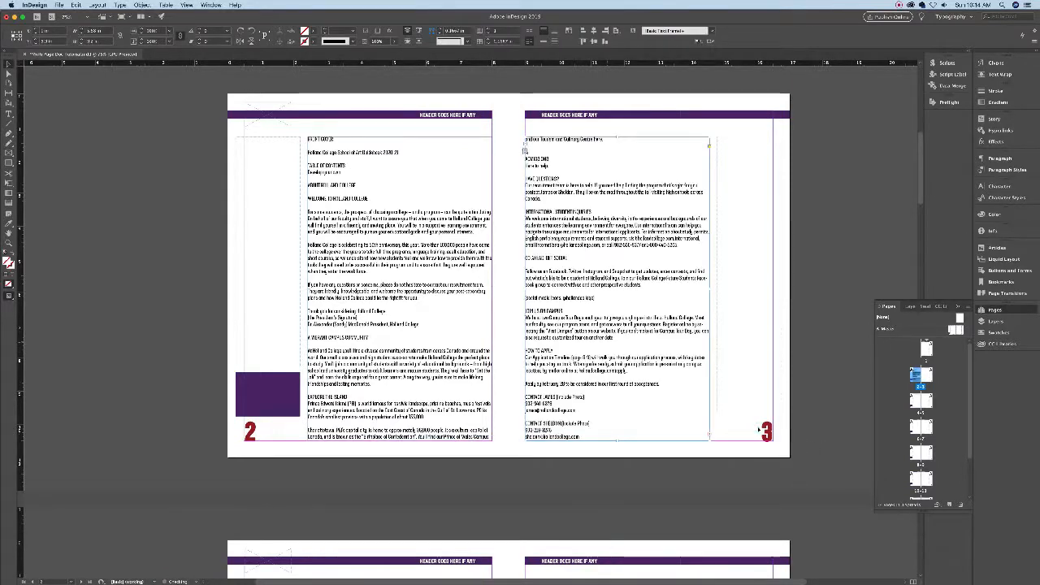
scroll(615, 500, "down", 5)
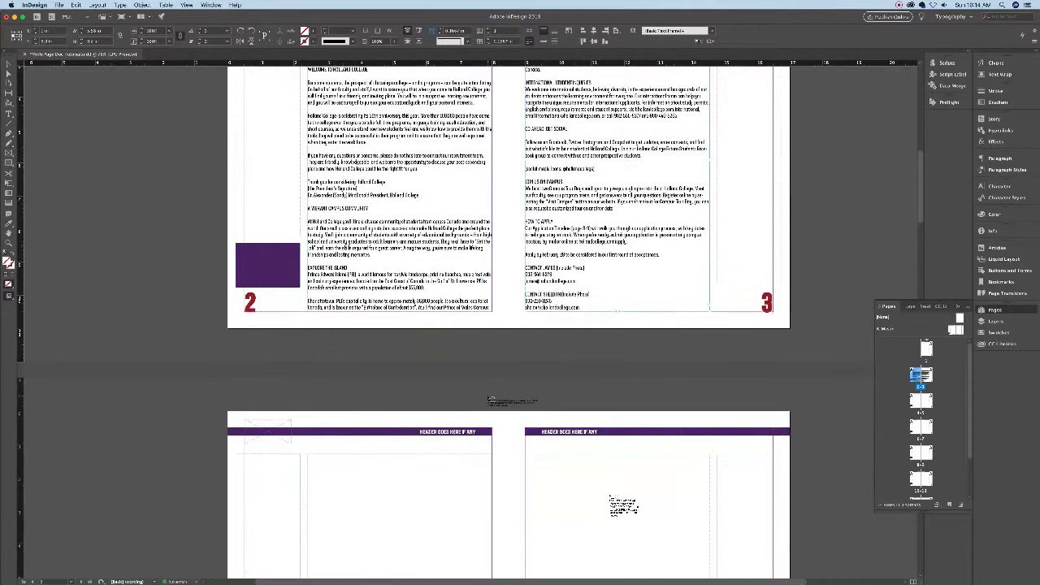
left_click(429, 400)
scroll(615, 358, "down", 5)
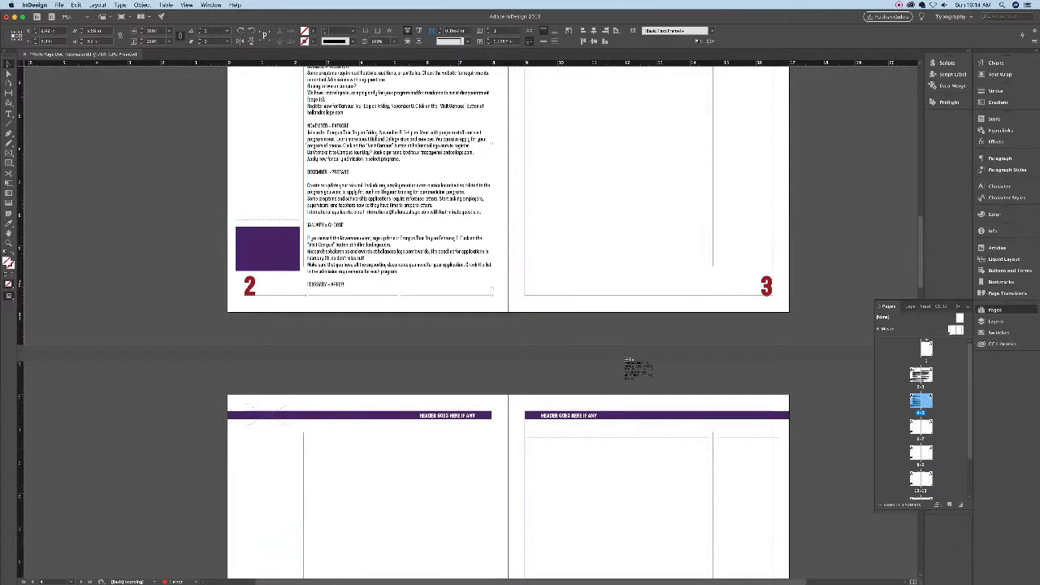
left_click(710, 290)
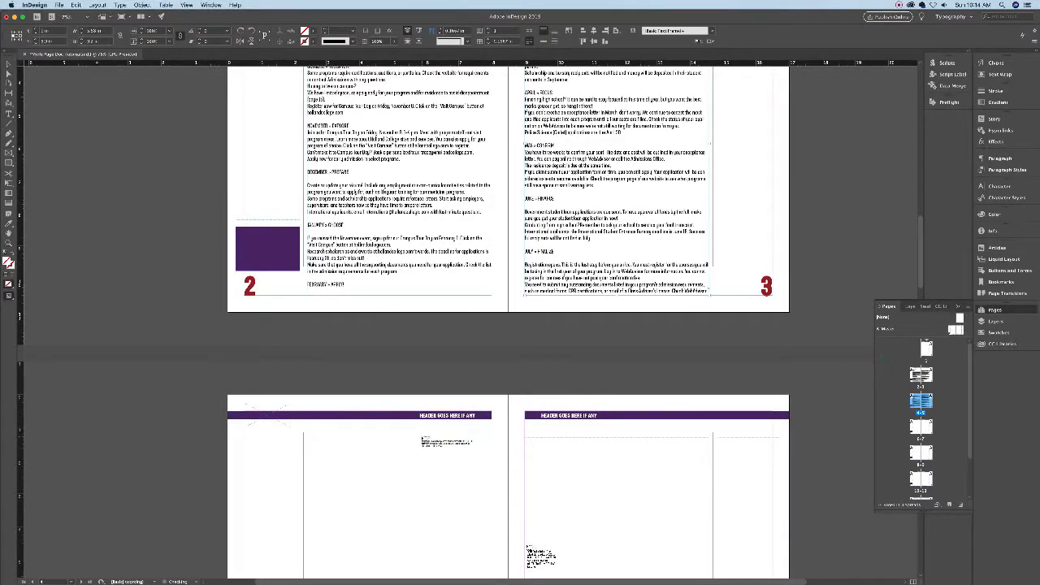
scroll(421, 442, "down", 5)
left_click(421, 440)
left_click(491, 520)
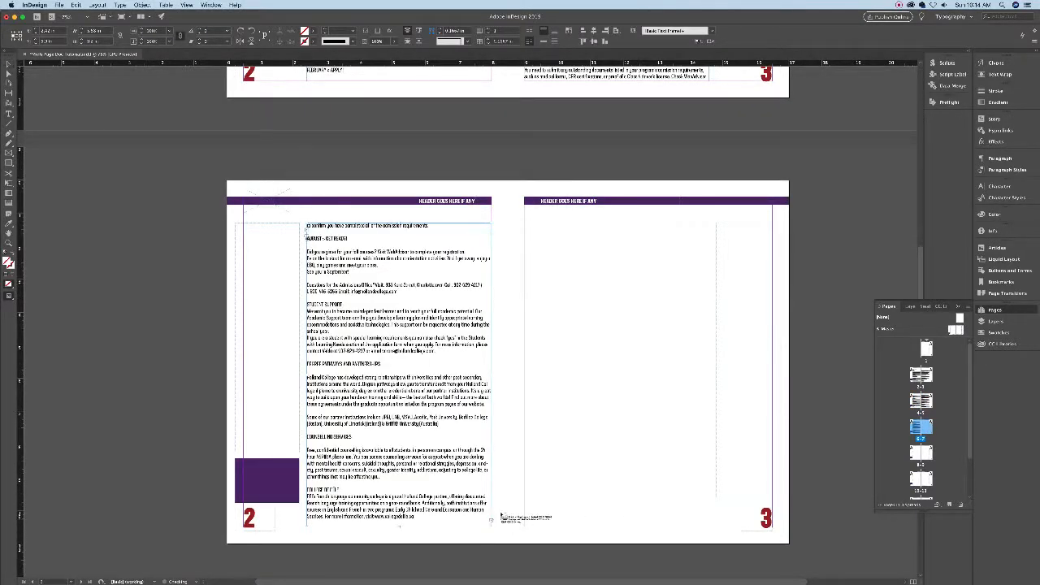
left_click(650, 435)
- Continue threading into later pages and autoflow the rest, adding pages up to 14
scroll(609, 558, "down", 3)
scroll(609, 558, "down", 3)
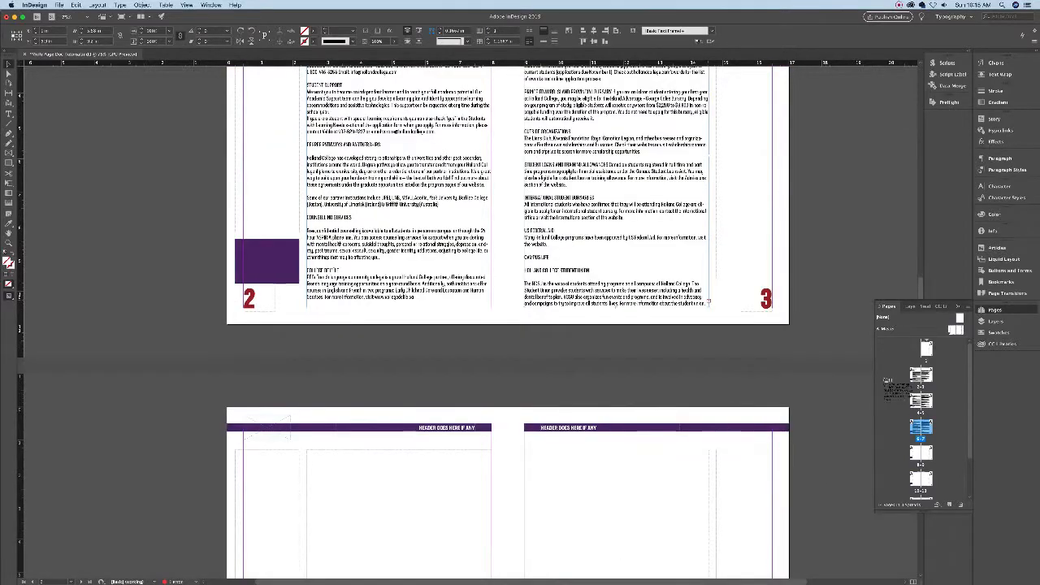
left_click(307, 460)
scroll(508, 325, "down", 7)
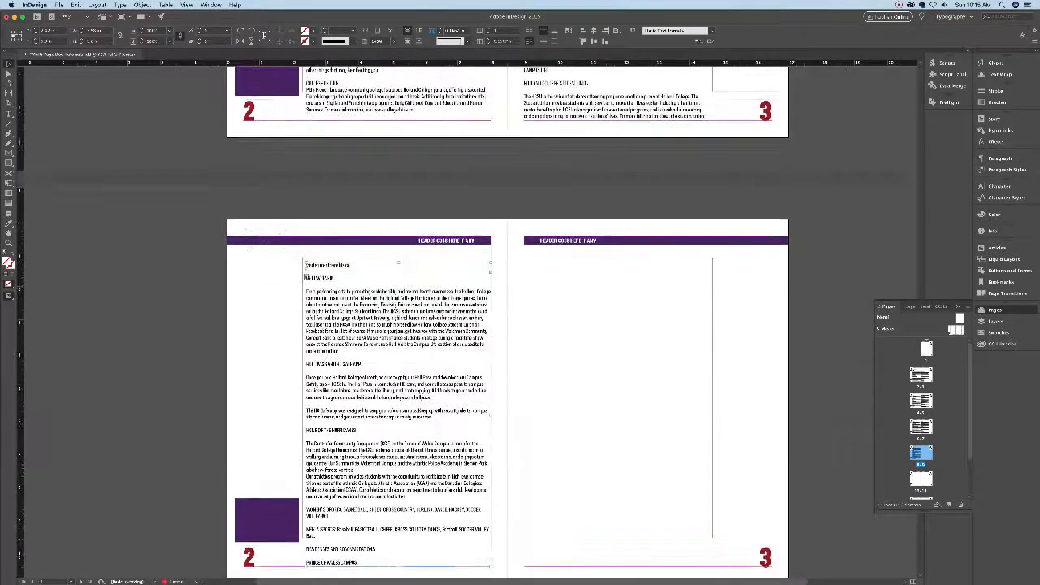
left_click(491, 534)
left_click(599, 493)
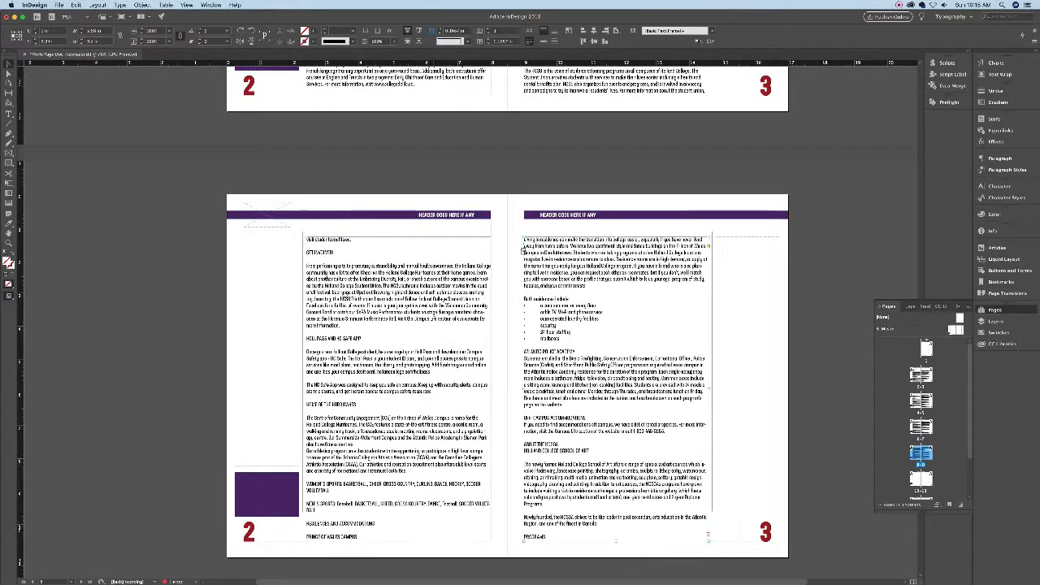
scroll(599, 492, "down", 2)
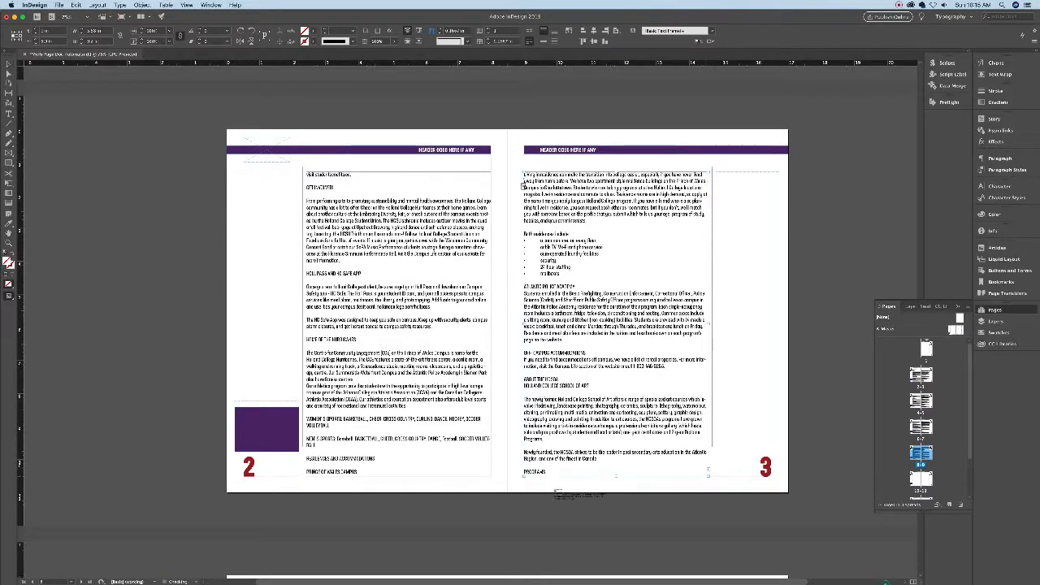
scroll(569, 487, "down", 12)
scroll(547, 527, "down", 6)
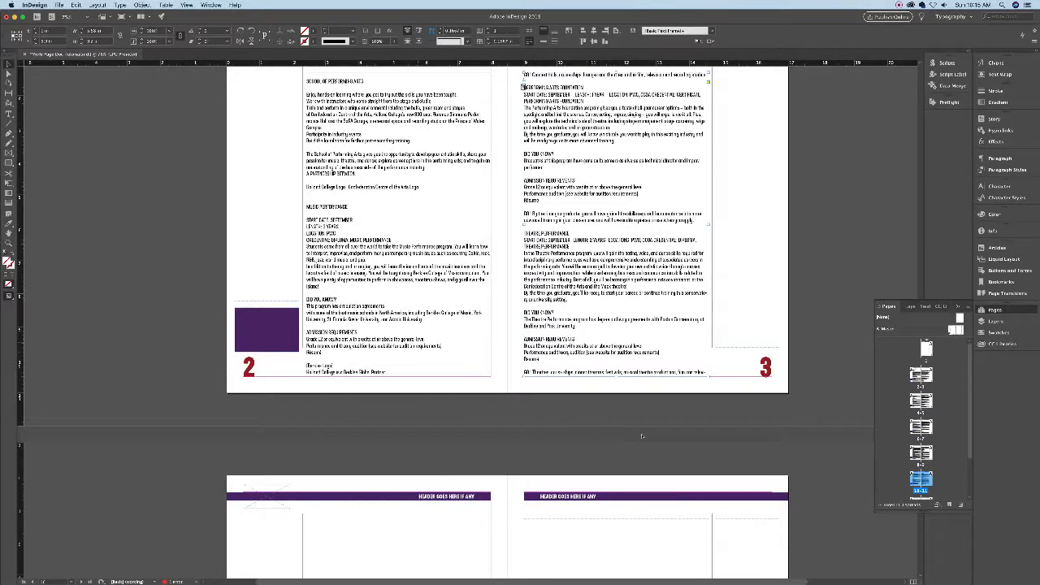
scroll(545, 572, "down", 5)
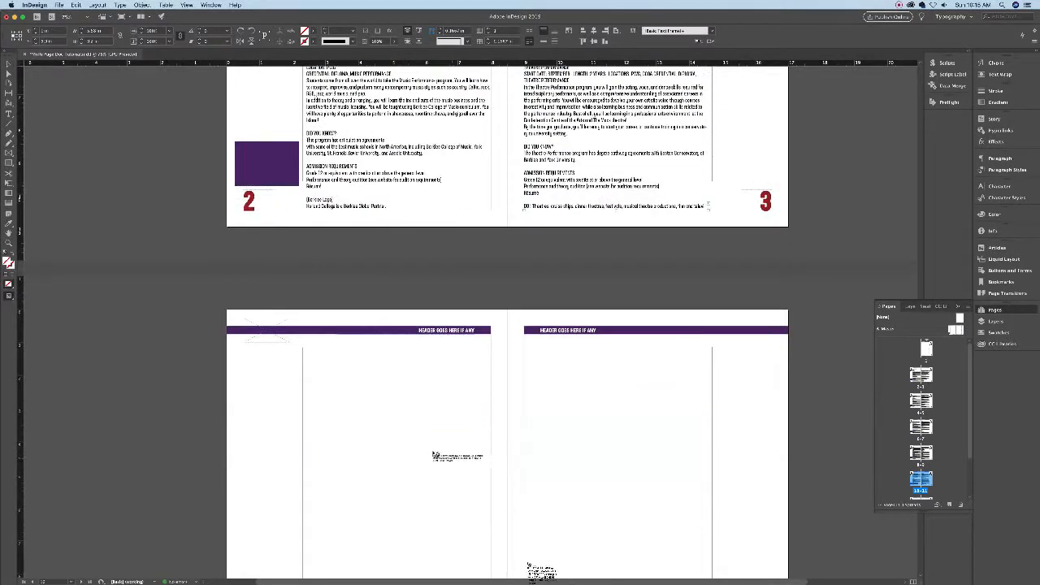
left_click(450, 462)
scroll(595, 566, "down", 9)
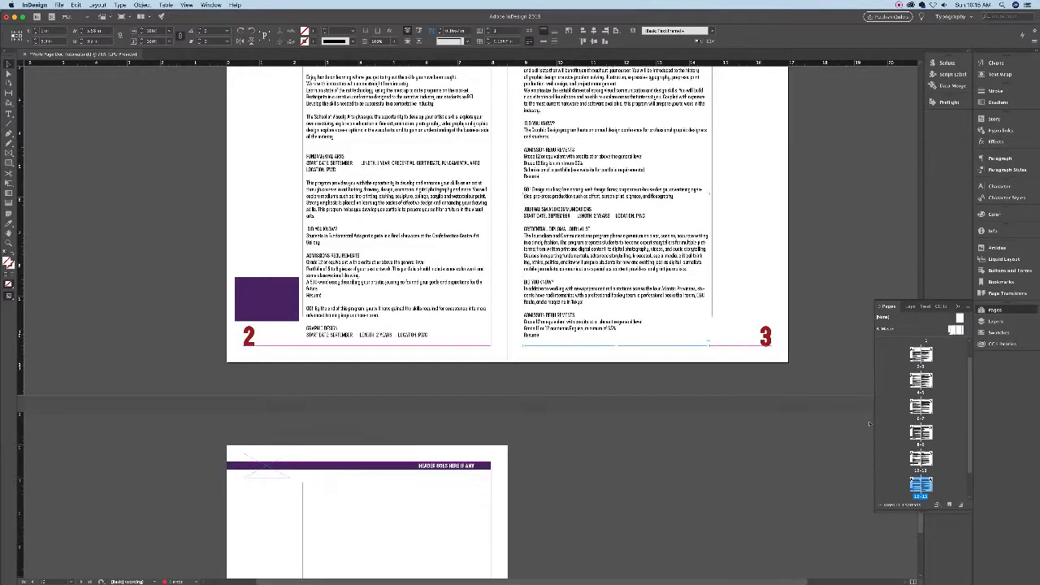
scroll(585, 512, "down", 8)
left_click(305, 224, "shift")
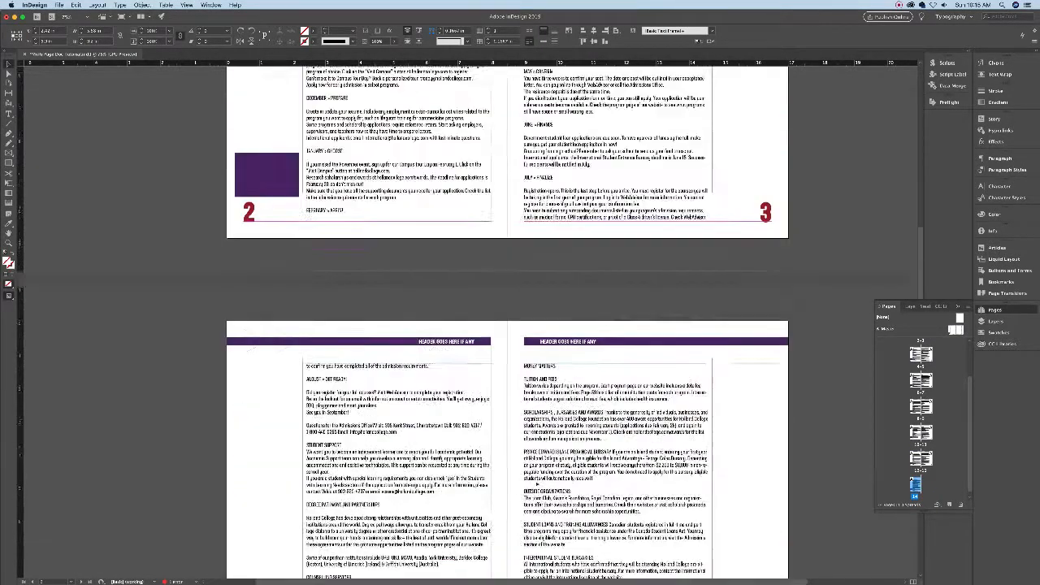
scroll(537, 484, "down", 5)
scroll(536, 484, "up", 10)
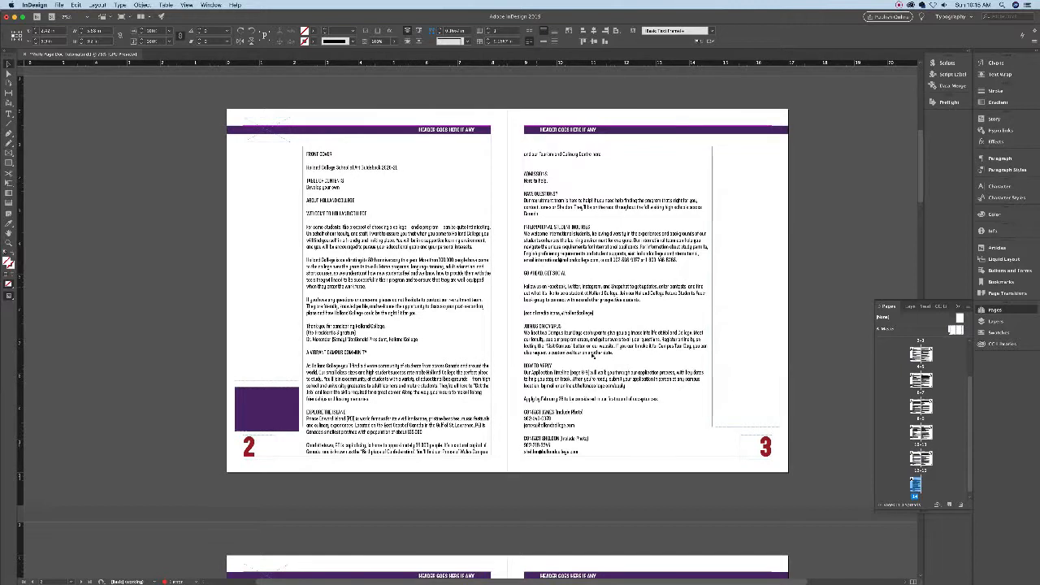
- Try adding and removing blank lines around A VIBRANT CAMPUS COMMUNITY, leaving spacing unchanged
double_click(534, 425)
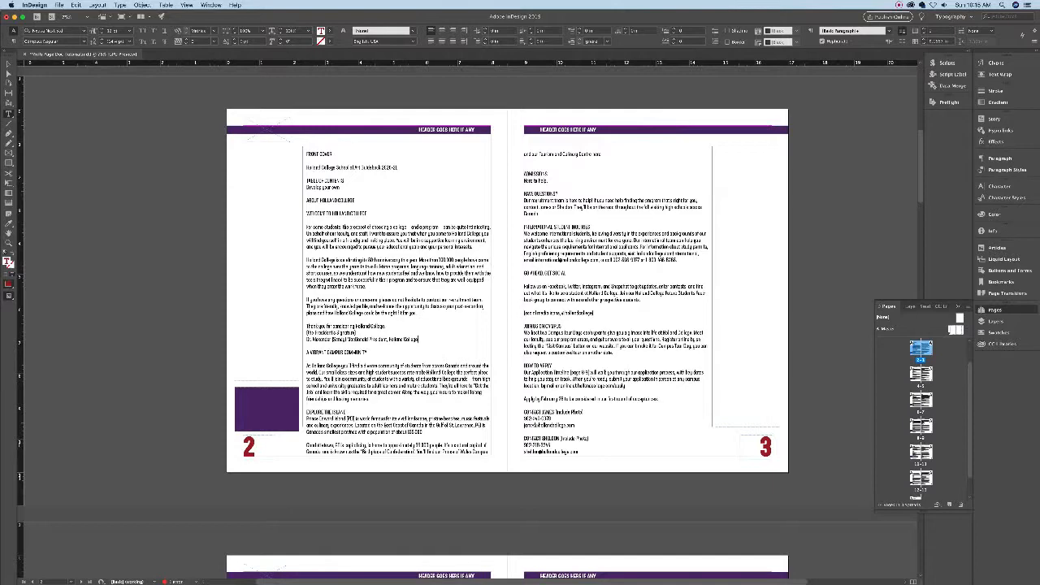
key("Return")
key("Return")
key("Return")
key("Return")
key("Return")
key("Return")
key("Delete")
key("Delete")
key("Delete")
key("Delete")
key("Delete")
key("Delete")
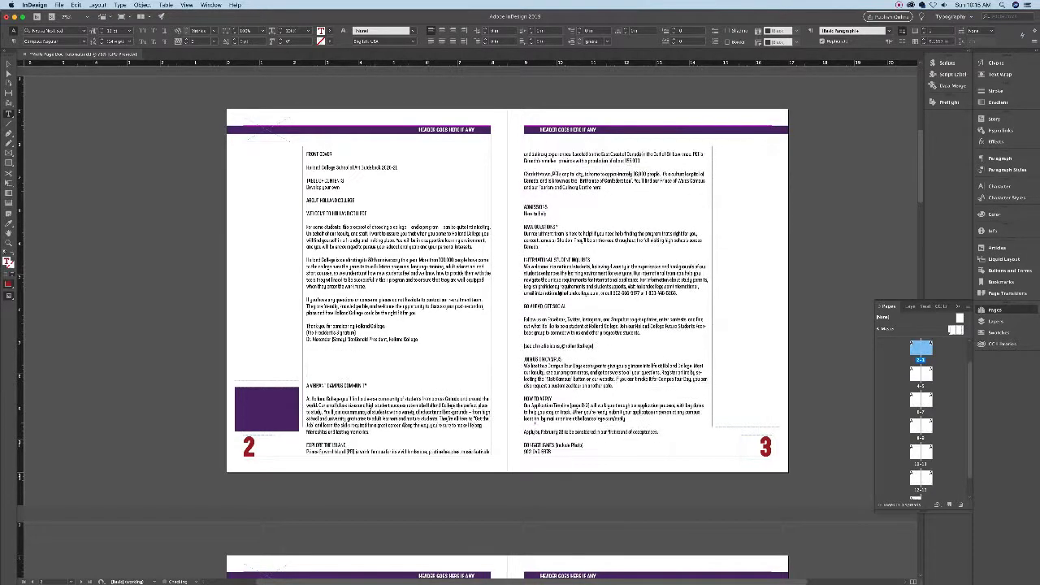
key("Return")
key("Return")
key("Return")
key("BackSpace")
key("BackSpace")
key("BackSpace")
key("BackSpace")
key("Return")
key("Delete")
key("Delete")
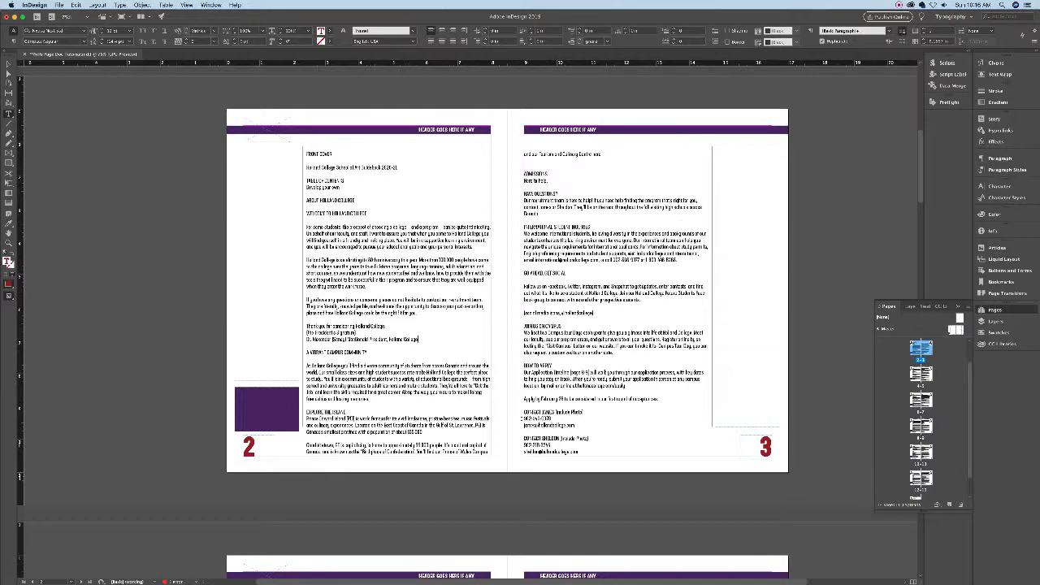
key("Return")
key("Return")
key("Return")
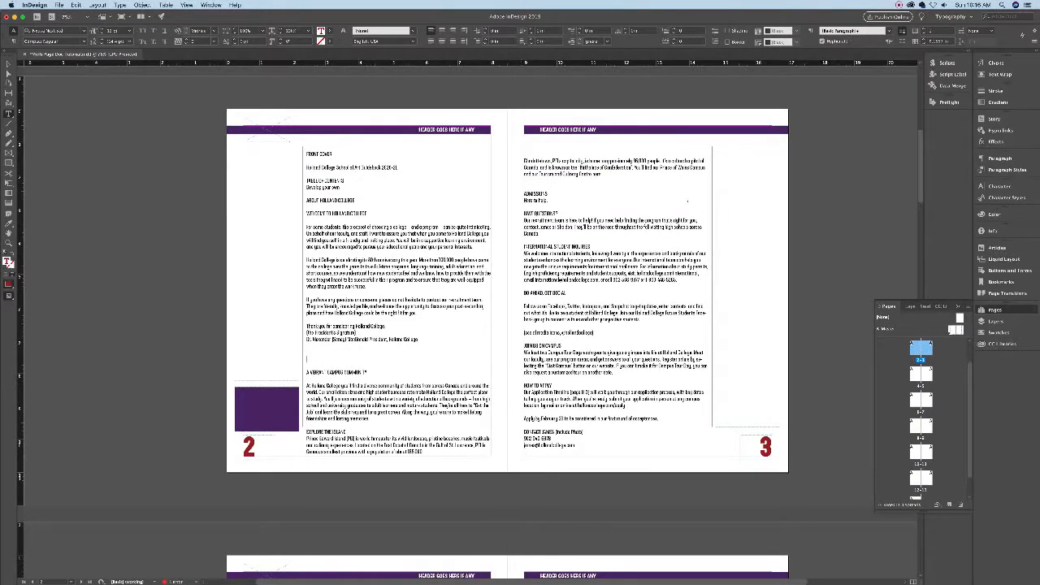
key("BackSpace")
key("BackSpace")
key("BackSpace")
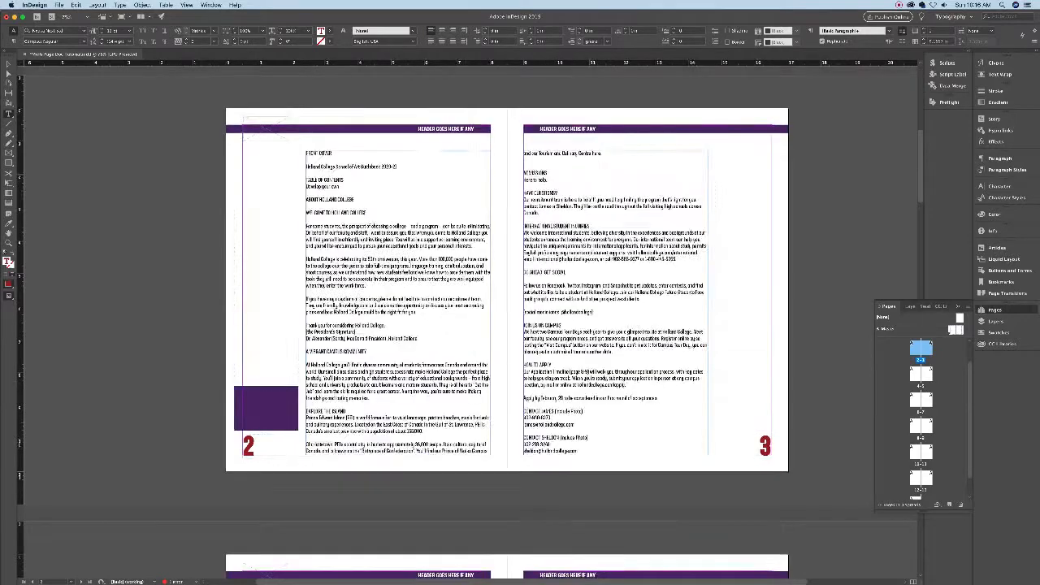
- Open the A-Master spread from the Pages panel
scroll(581, 300, "down", 10)
scroll(410, 325, "down", 3)
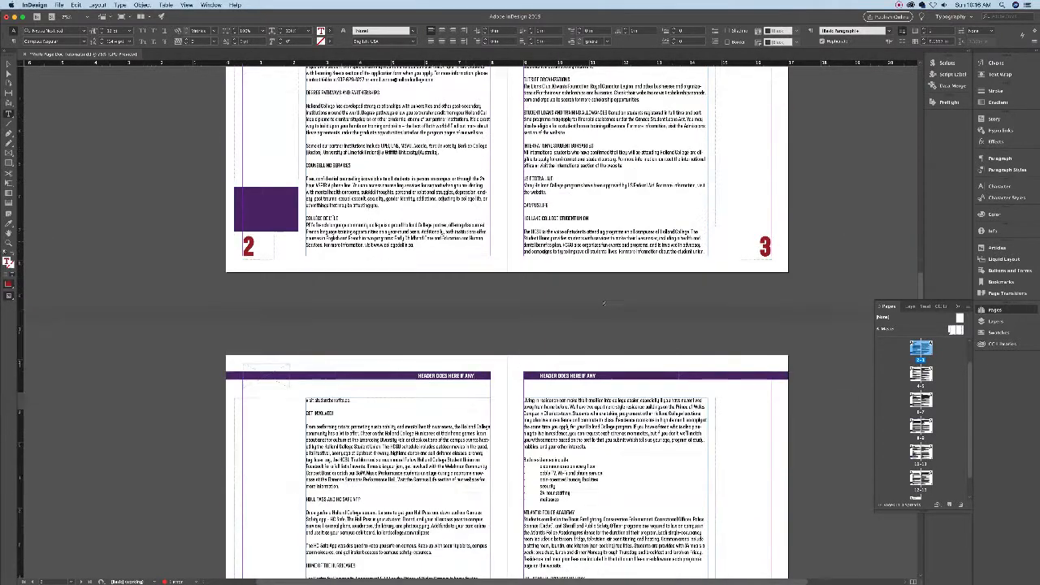
double_click(953, 330)
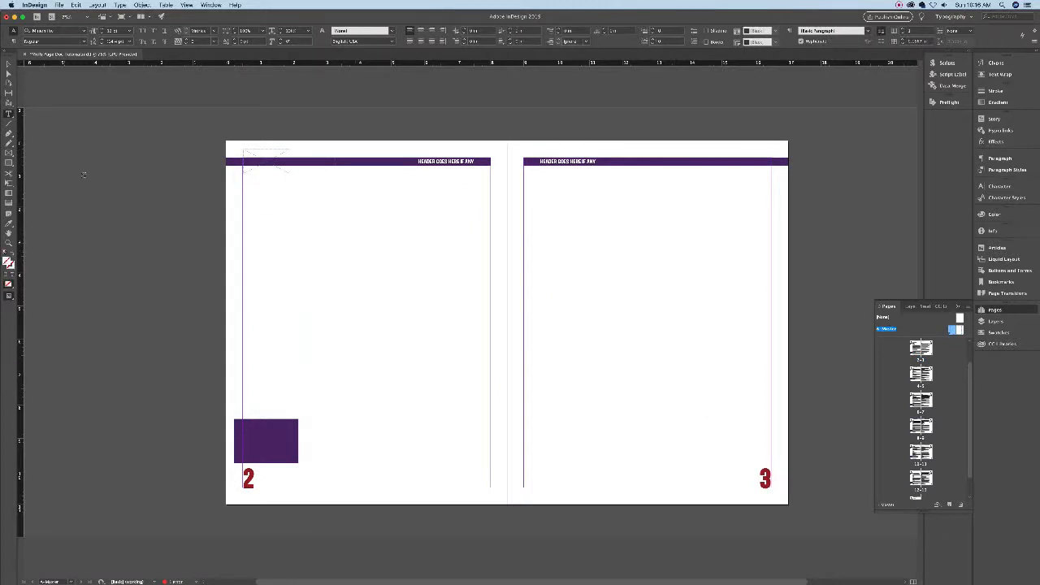
- Pull the master text frames' edges inward, right frame to 5.1 in, and link left to right
key("v")
left_click(400, 217)
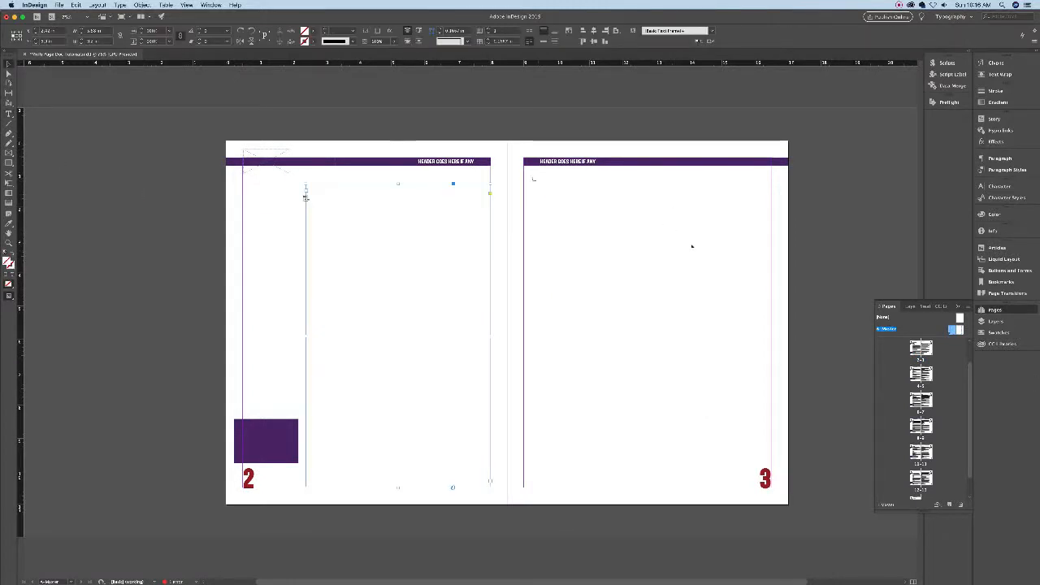
left_click(81, 31)
left_click(694, 246)
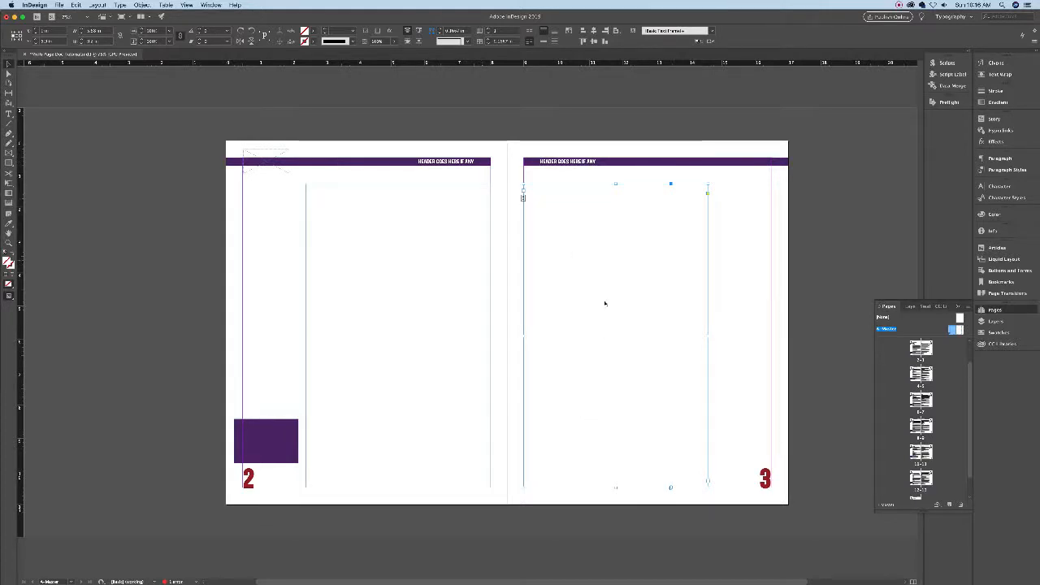
left_click(445, 191)
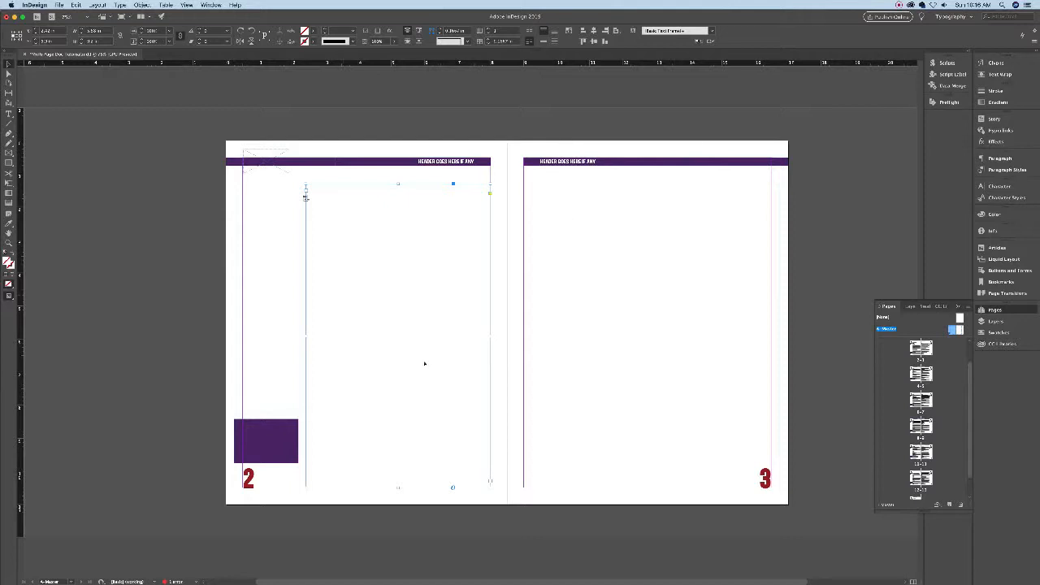
left_click_drag(305, 335, 322, 336)
left_click(582, 317)
left_click_drag(707, 335, 693, 337)
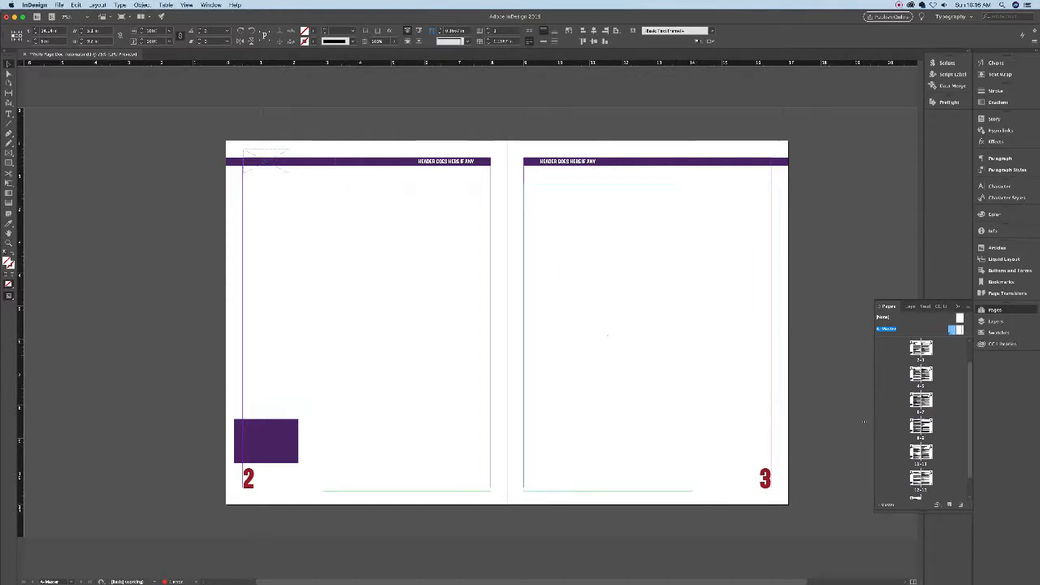
left_click(523, 197)
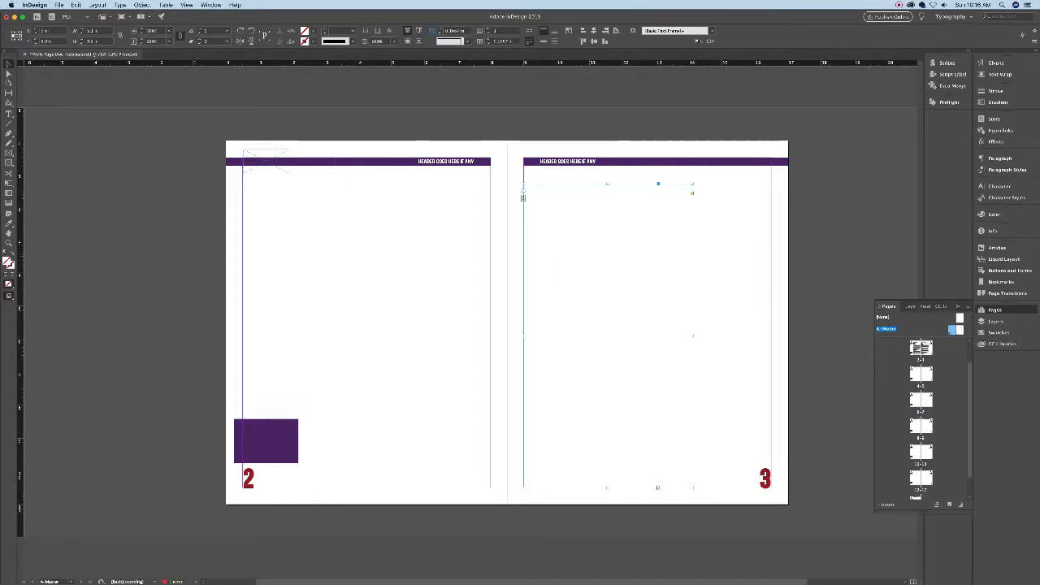
left_click(523, 198)
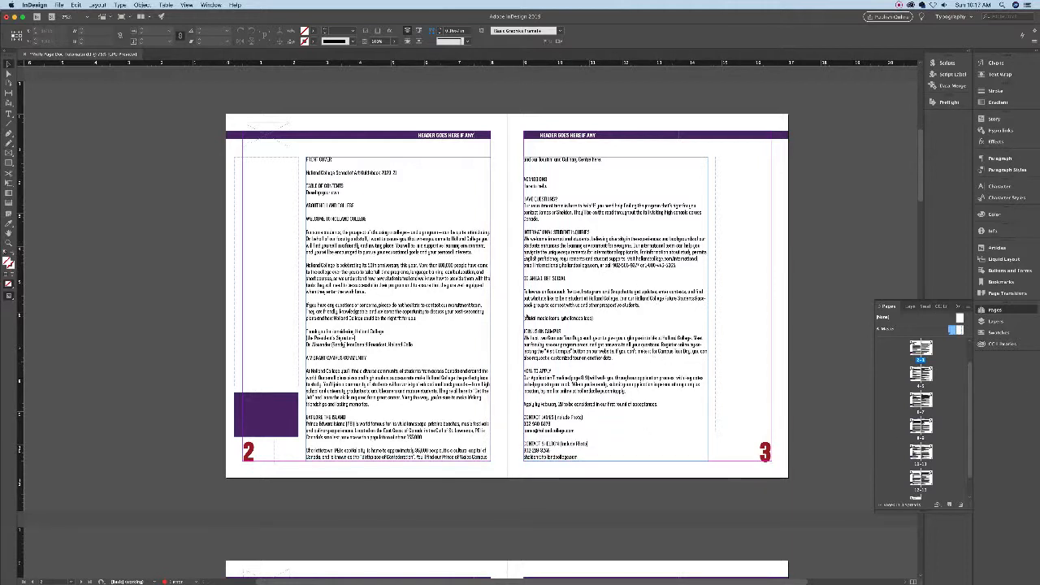
- Open the A-Master spread, select its text frames, and show the Character panel
scroll(497, 303, "down", 5)
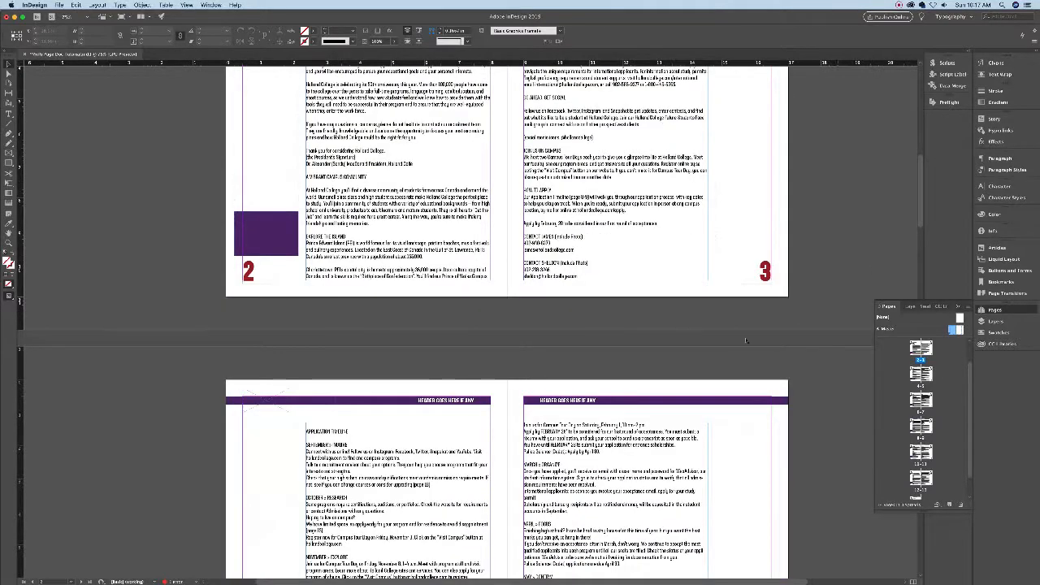
double_click(886, 328)
left_click(397, 220)
left_click(680, 220)
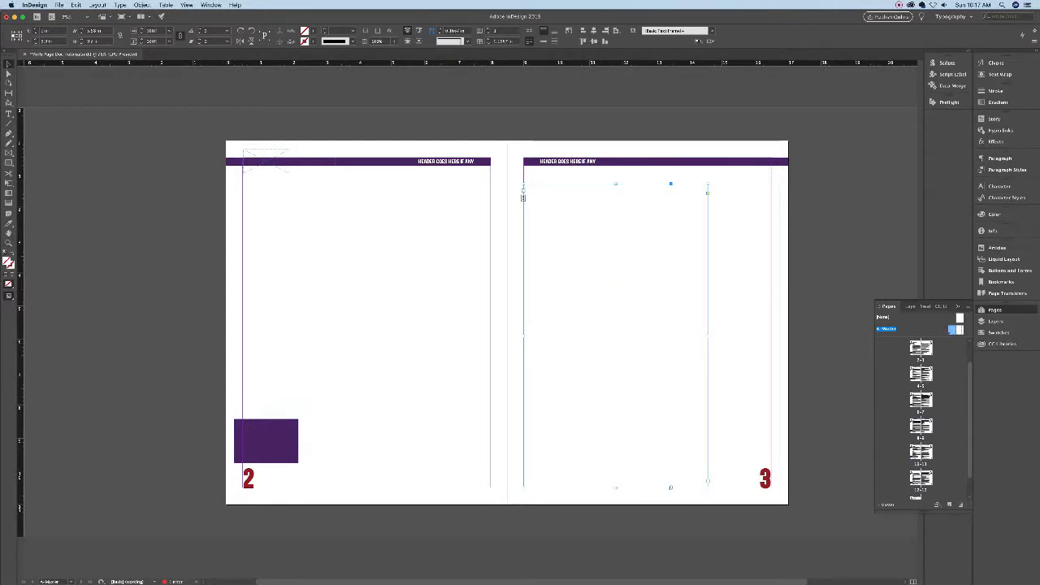
left_click(998, 186)
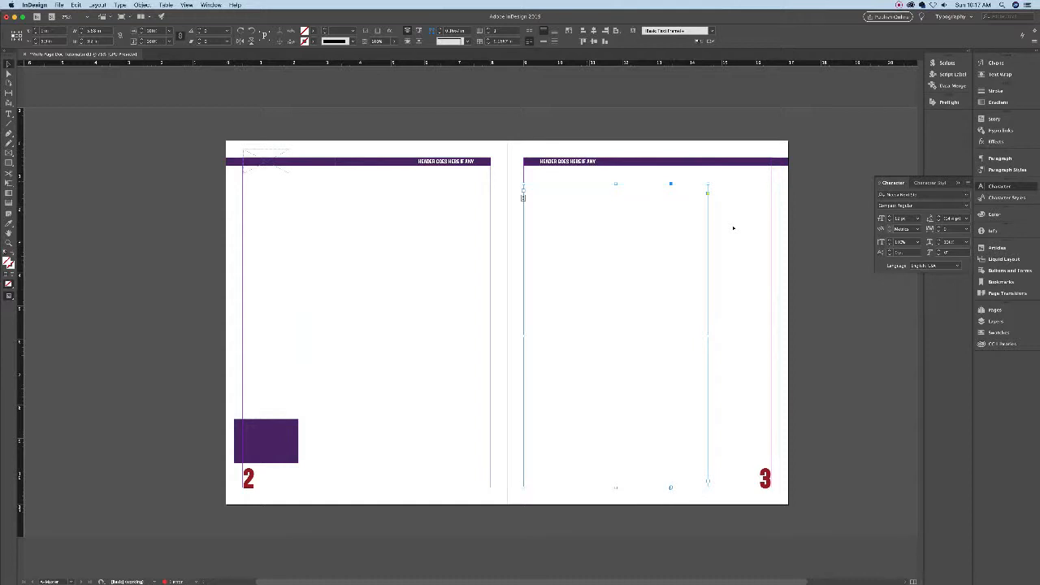
- Drag the right master text frame across onto the left master page
left_click_drag(523, 196, 306, 195)
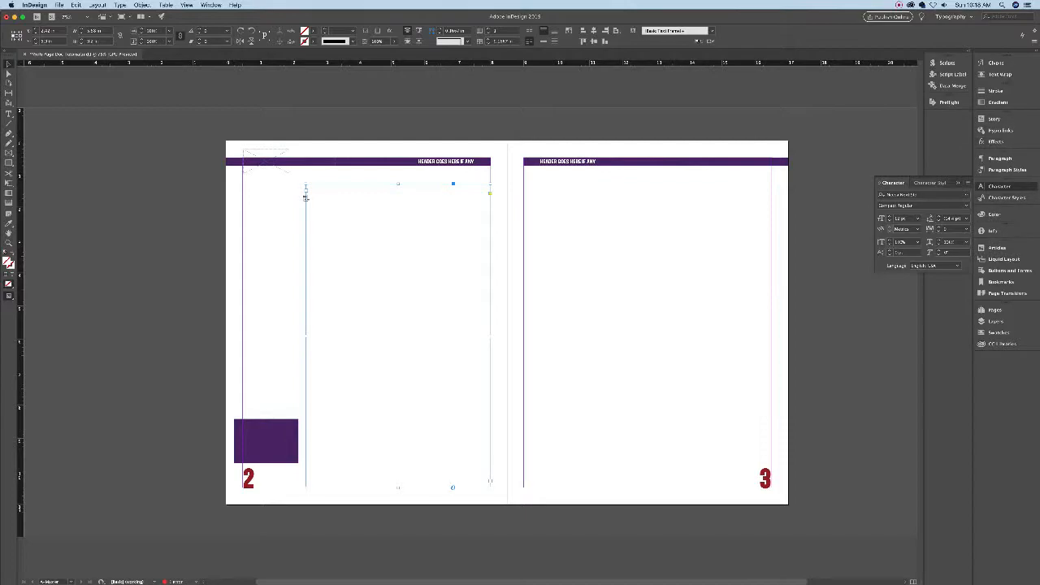
left_click(996, 310)
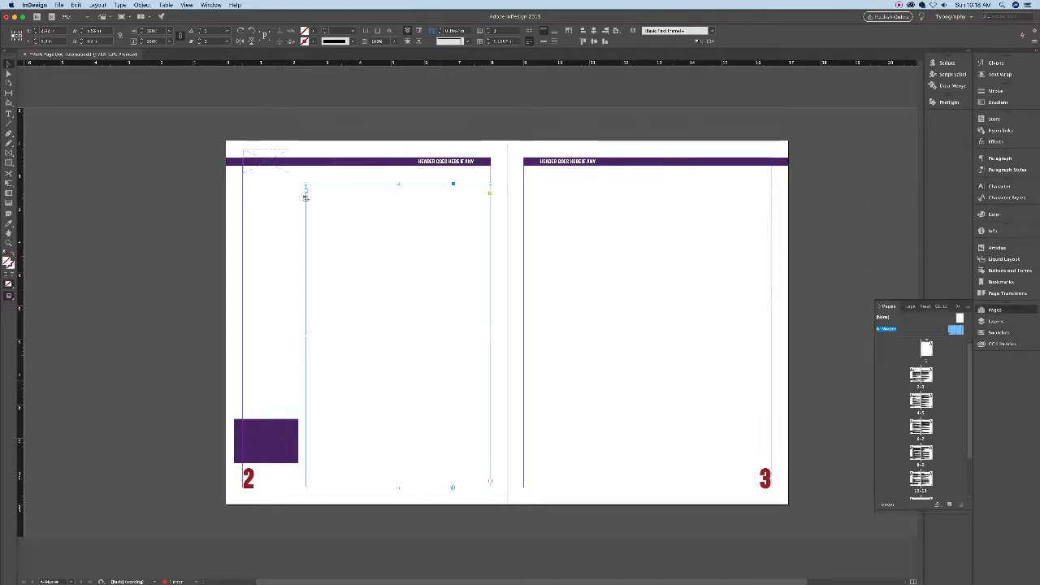
- Look over the document spreads from pages 2–3, then return to the A-Master spread
double_click(916, 375)
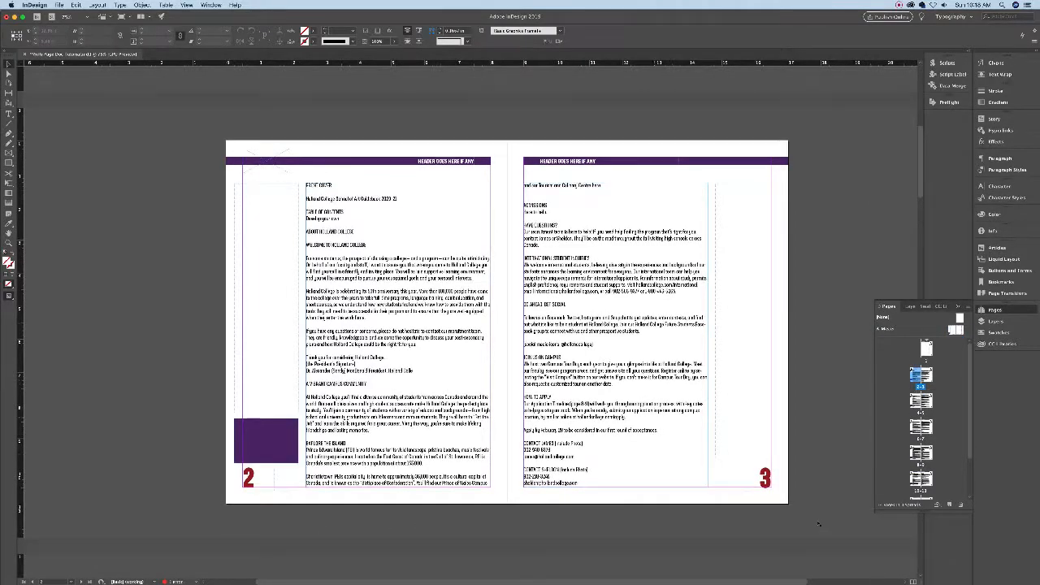
scroll(817, 526, "down", 1)
scroll(810, 525, "down", 3)
scroll(810, 524, "up", 14)
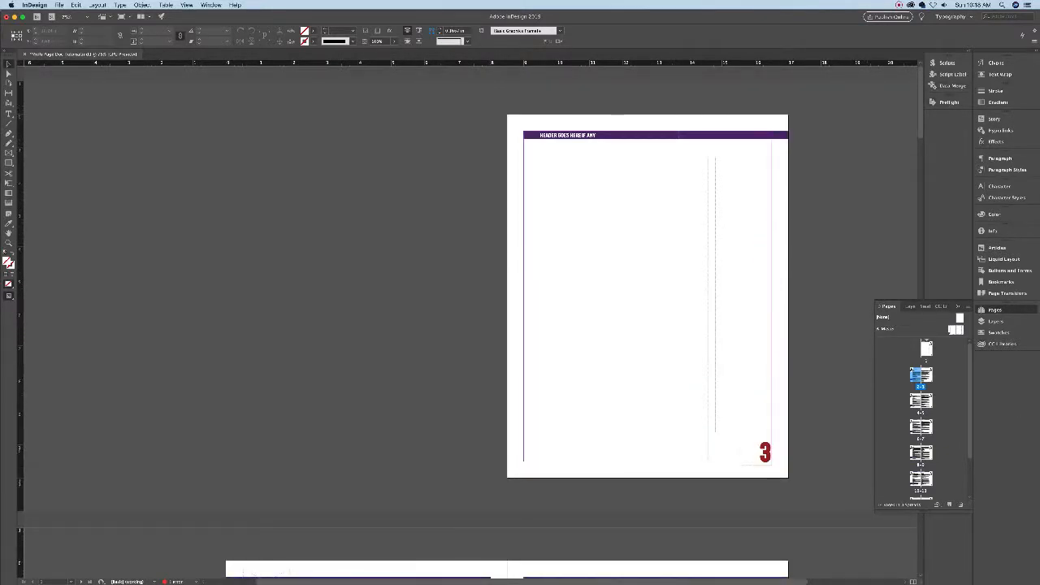
double_click(955, 330)
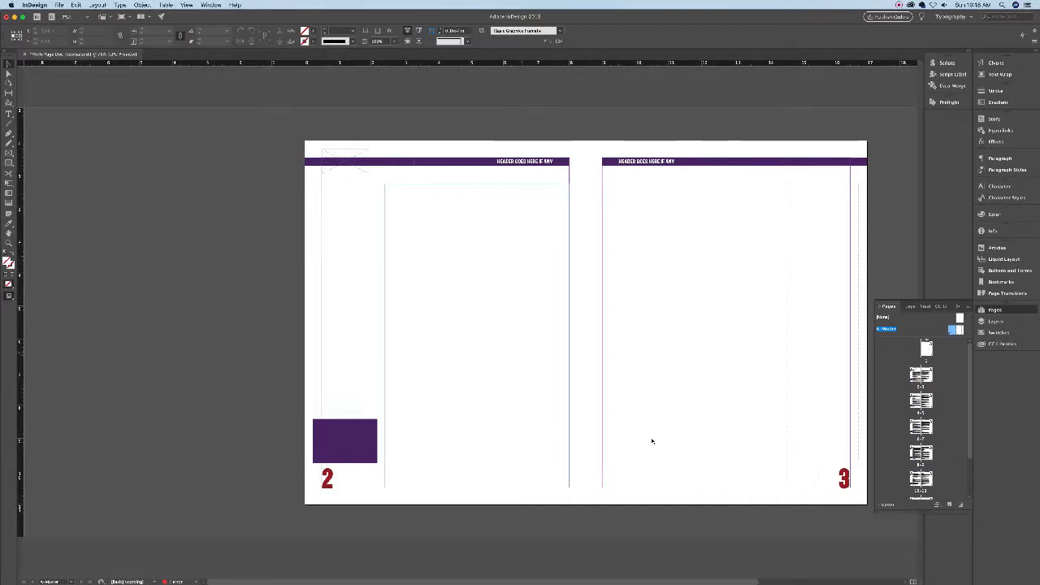
- Replace the left master's page number 2 with a Current Page Number marker
double_click(329, 481)
double_click(329, 481)
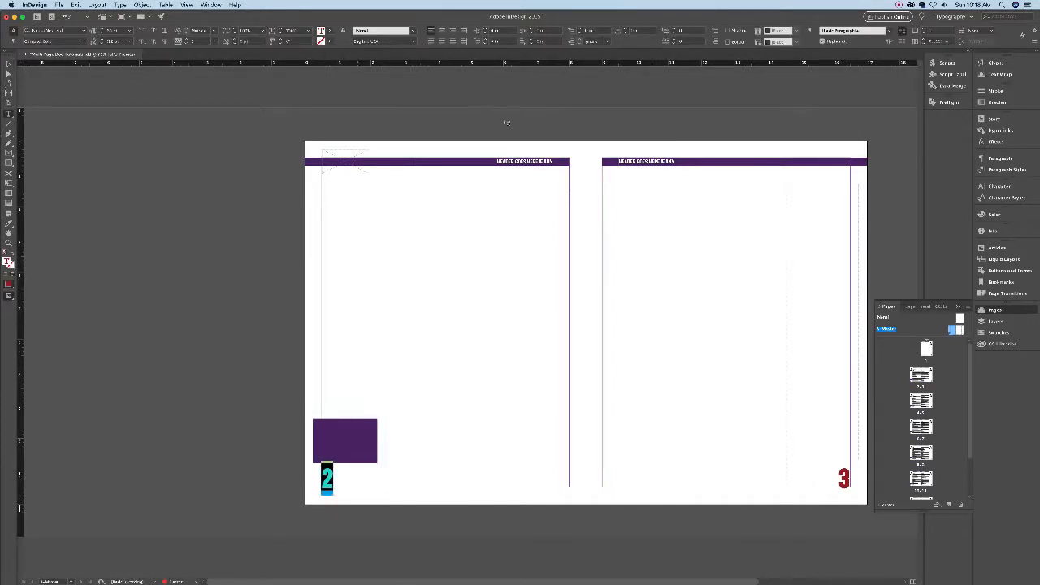
left_click(166, 5)
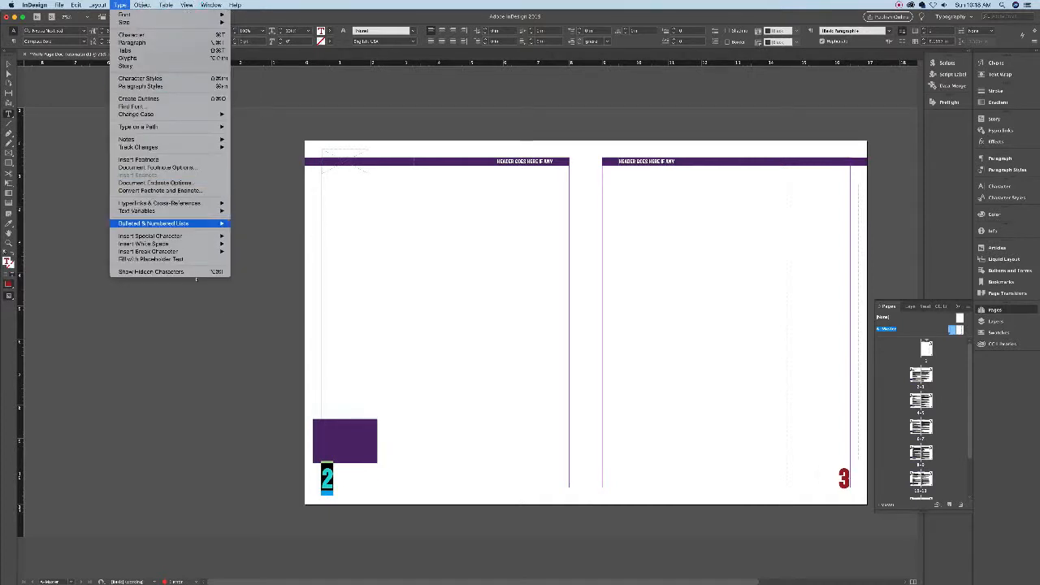
mouse_move(171, 235)
key("Right")
key("Down")
key("Right")
key("Return")
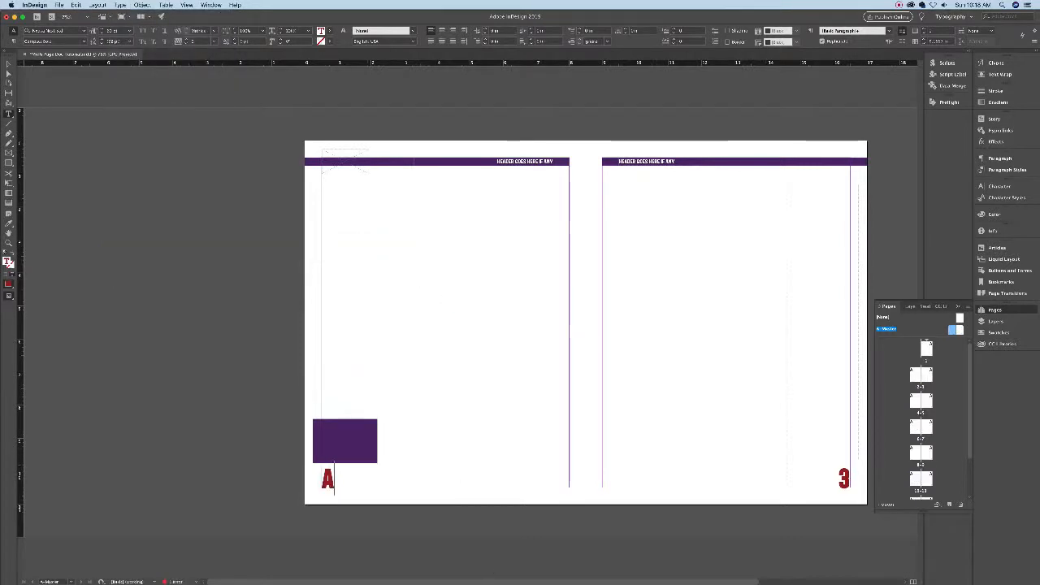
- Replace the right master's page number 3 with a Current Page Number marker
double_click(844, 479)
left_click(120, 5)
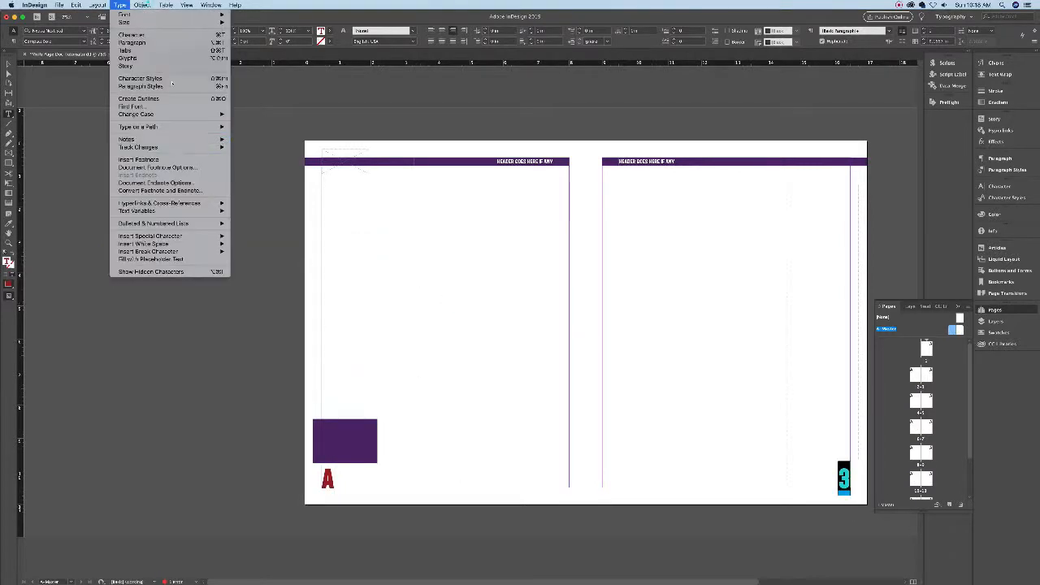
mouse_move(171, 236)
key("Right")
key("Down")
key("Right")
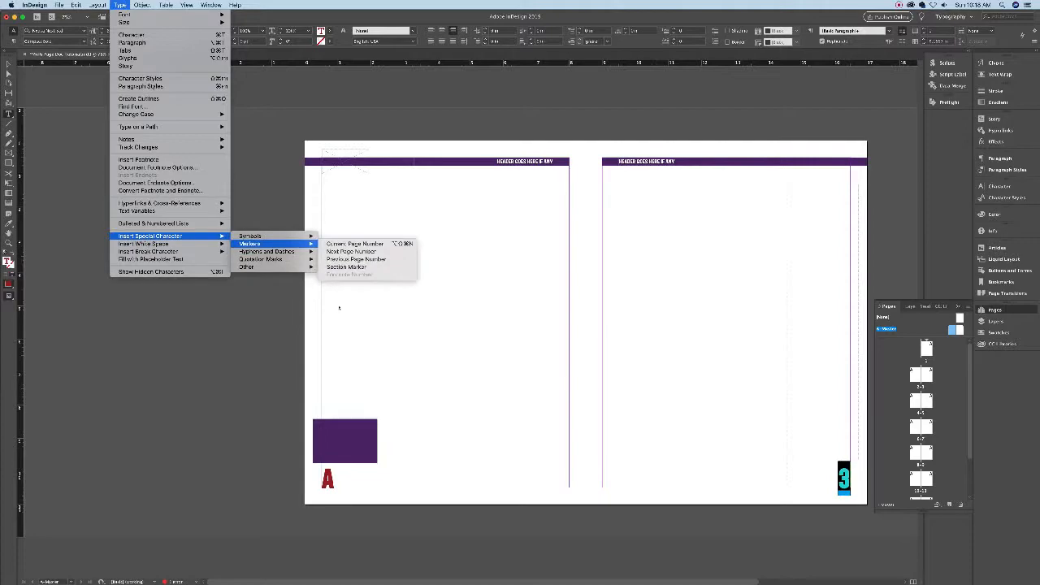
left_click(355, 244)
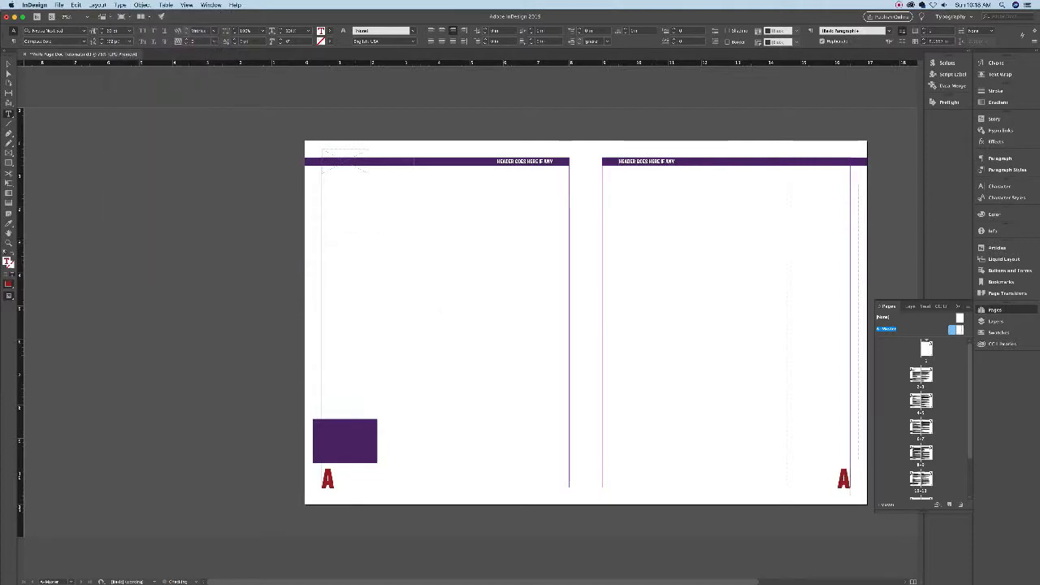
double_click(916, 376)
- Scroll from the pages 2–3 spread through page 14 verifying numbers, then reopen A-Master
scroll(585, 326, "down", 20)
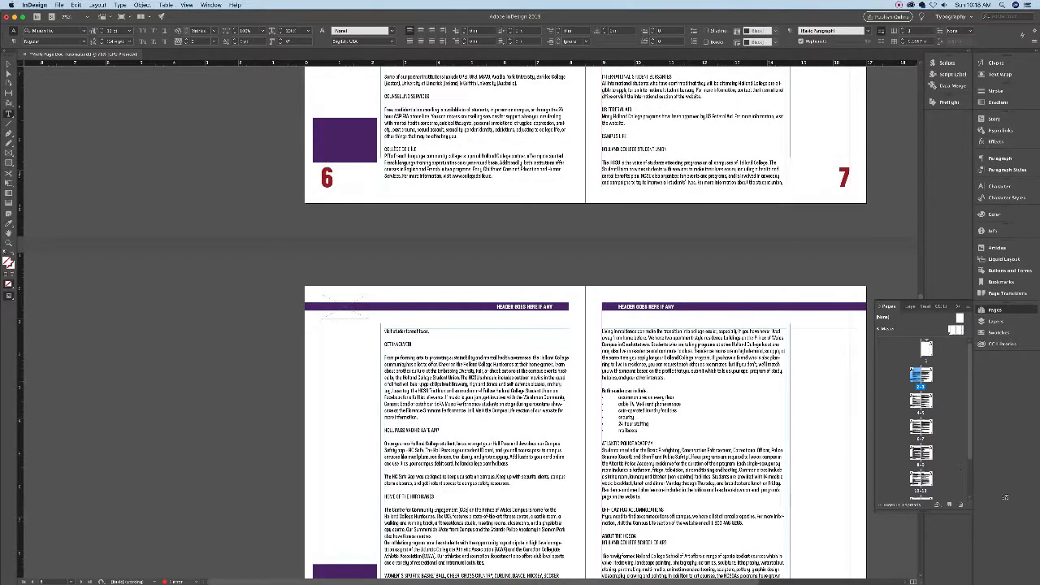
double_click(952, 330)
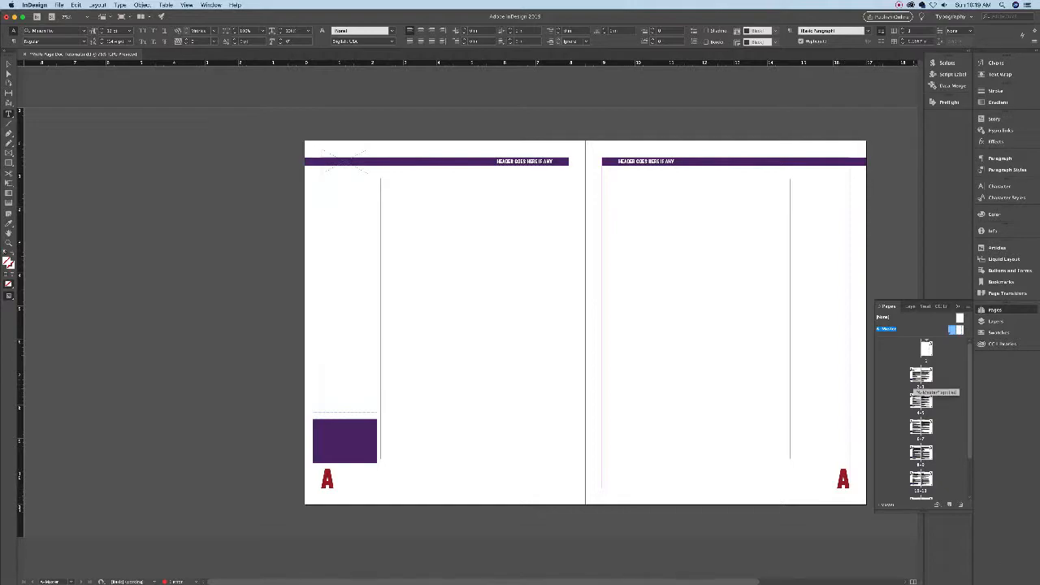
double_click(921, 376)
scroll(585, 325, "down", 5)
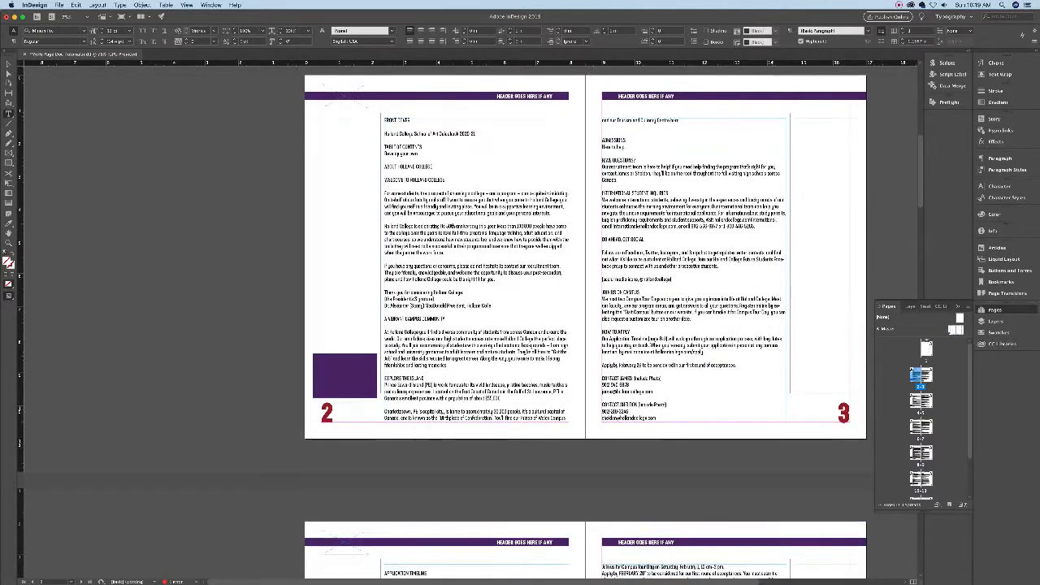
scroll(585, 325, "down", 20)
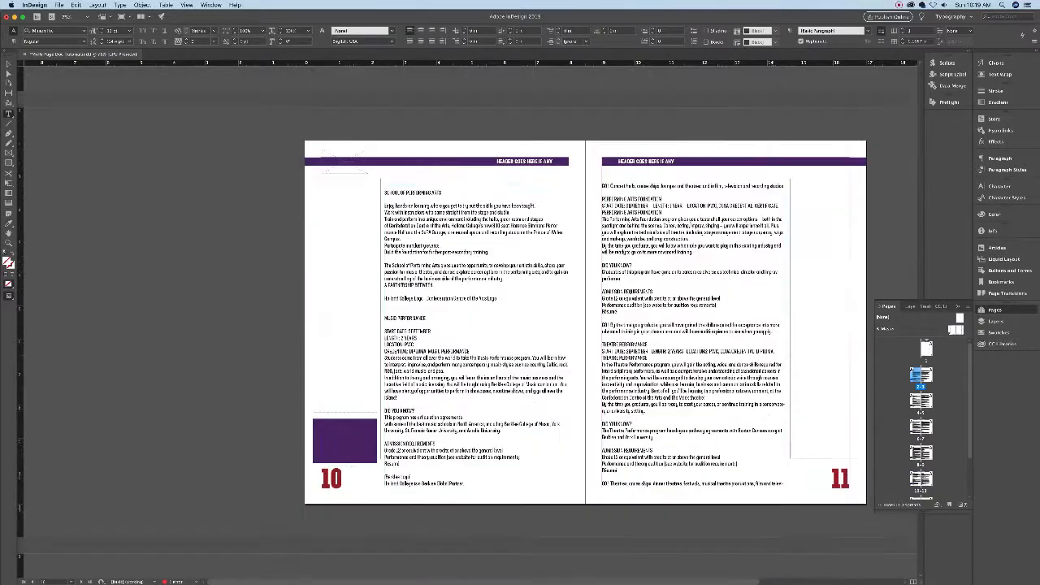
scroll(585, 325, "down", 8)
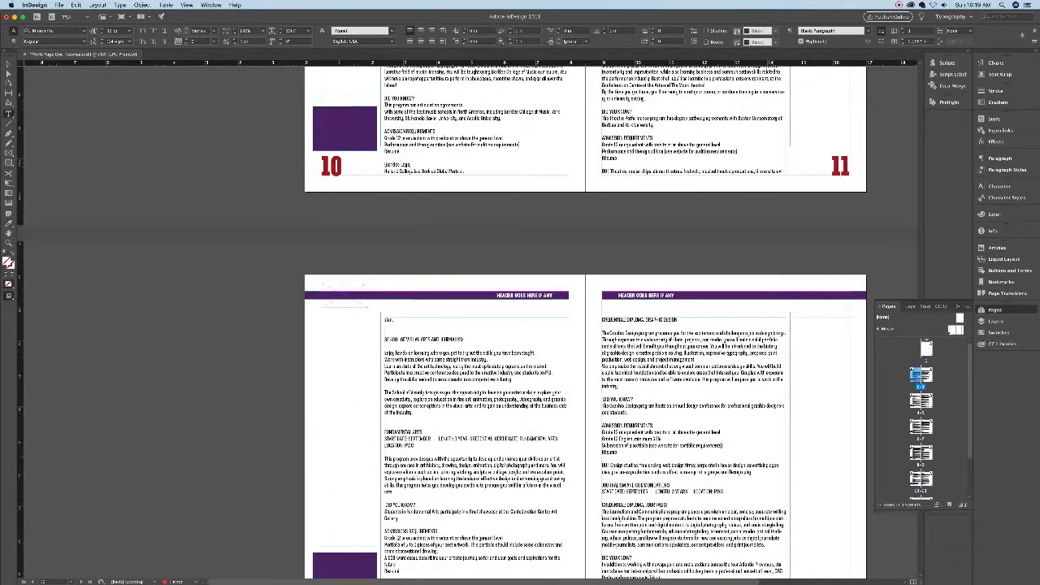
scroll(585, 325, "down", 2)
scroll(586, 325, "down", 10)
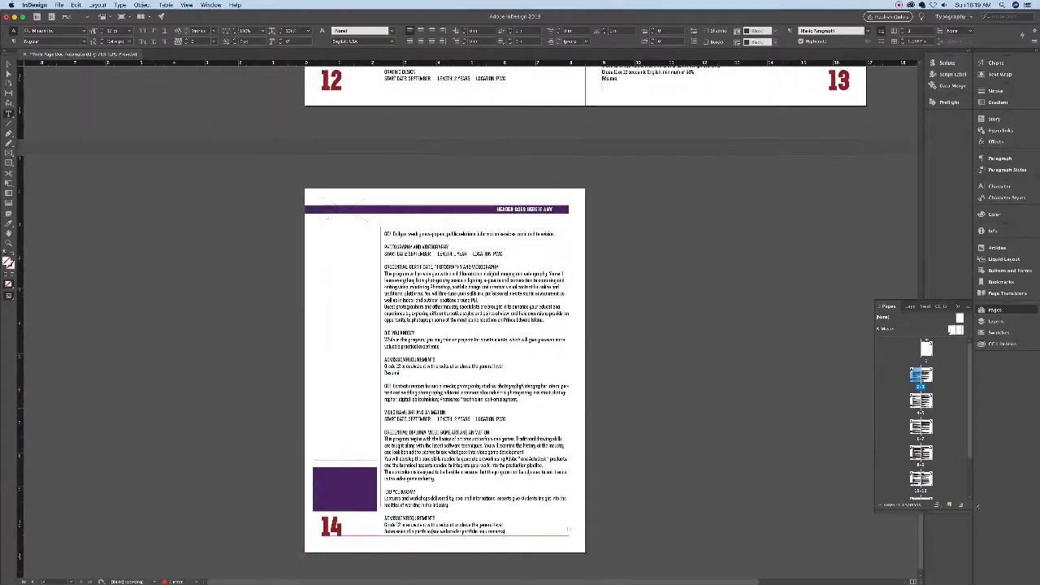
scroll(585, 325, "up", 15)
scroll(585, 326, "up", 15)
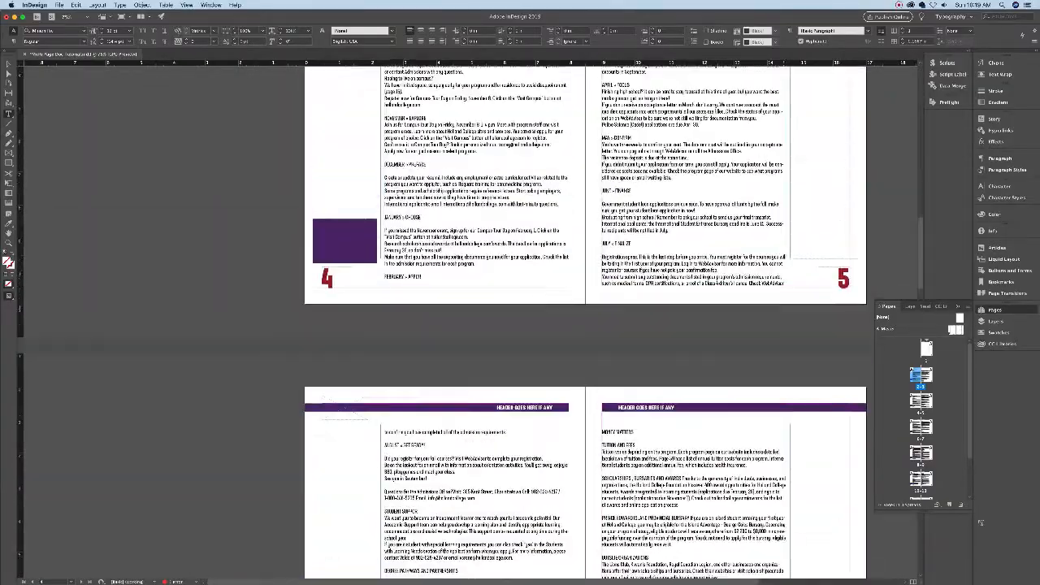
scroll(585, 325, "up", 15)
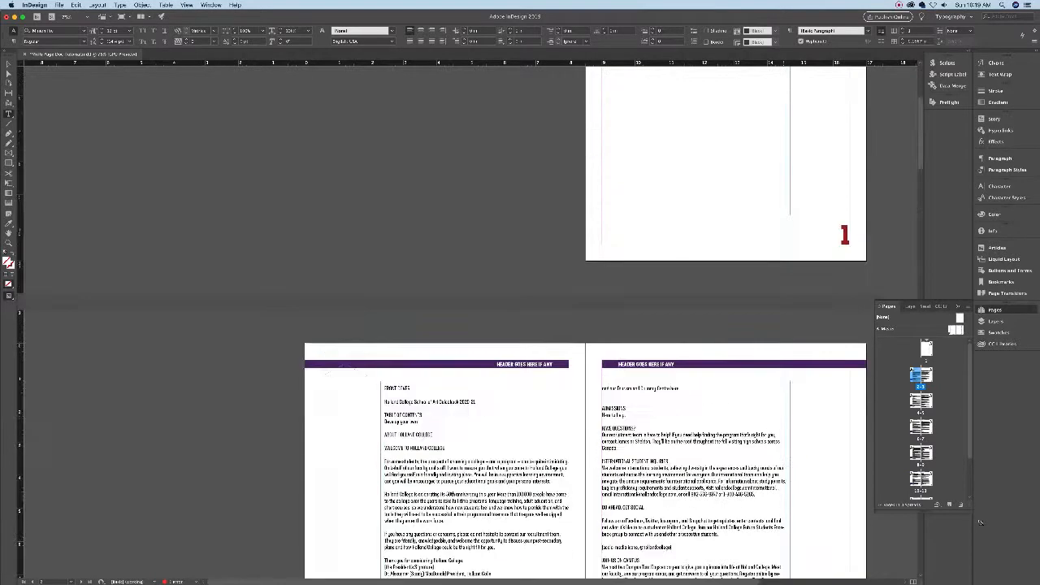
double_click(953, 329)
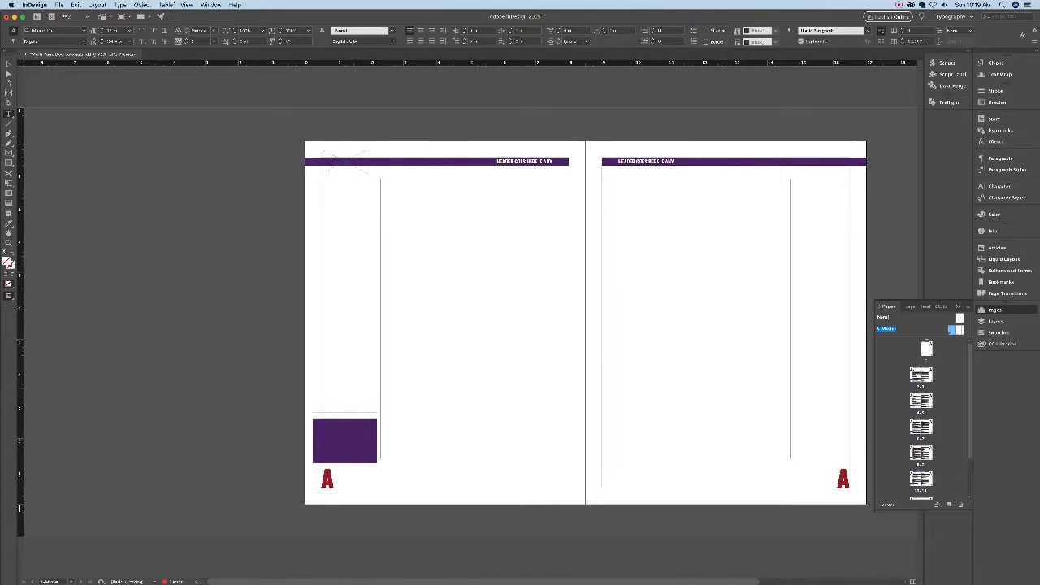
left_click(329, 480)
double_click(328, 480)
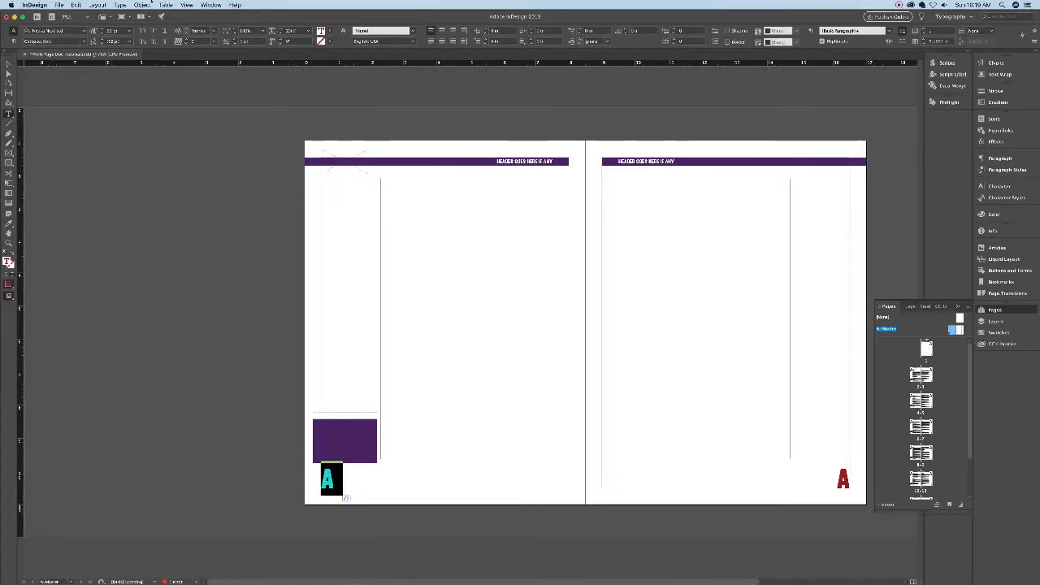
left_click(120, 5)
mouse_move(150, 235)
mouse_move(251, 236)
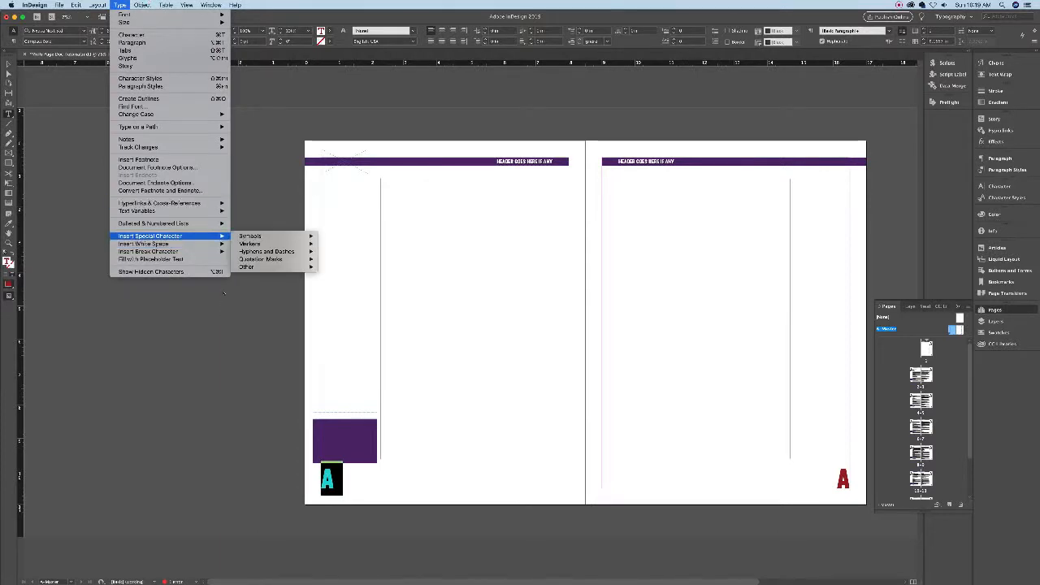
key("Down")
key("Right")
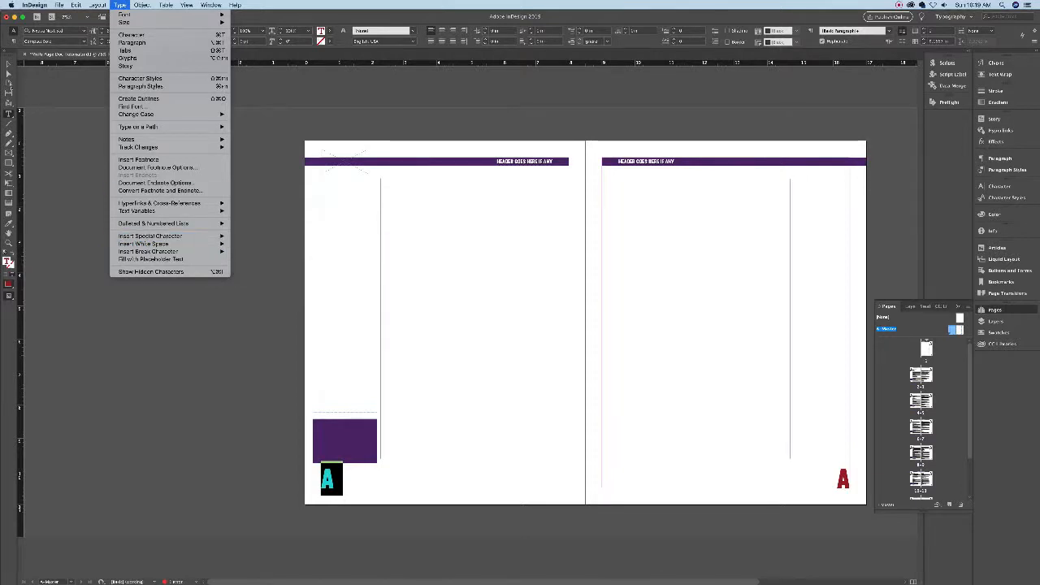
left_click(8, 63)
left_click(8, 64)
left_click(190, 225)
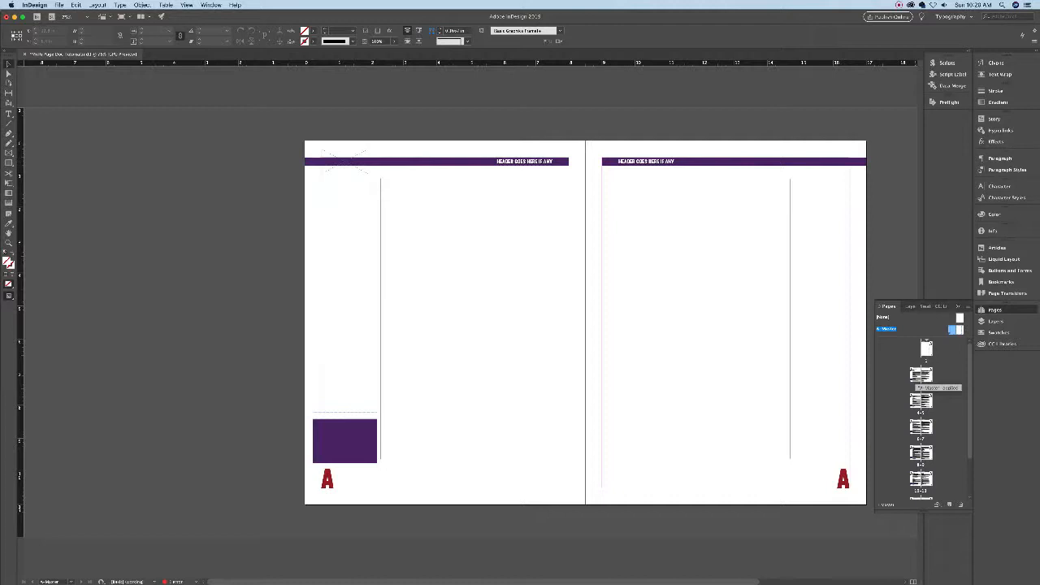
double_click(921, 375)
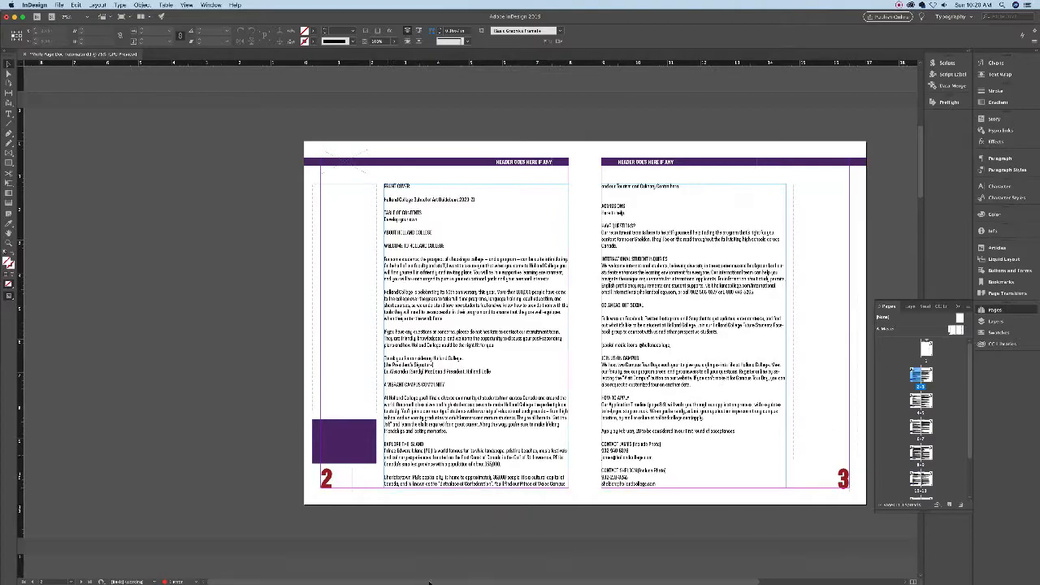
scroll(520, 545, "down", 12)
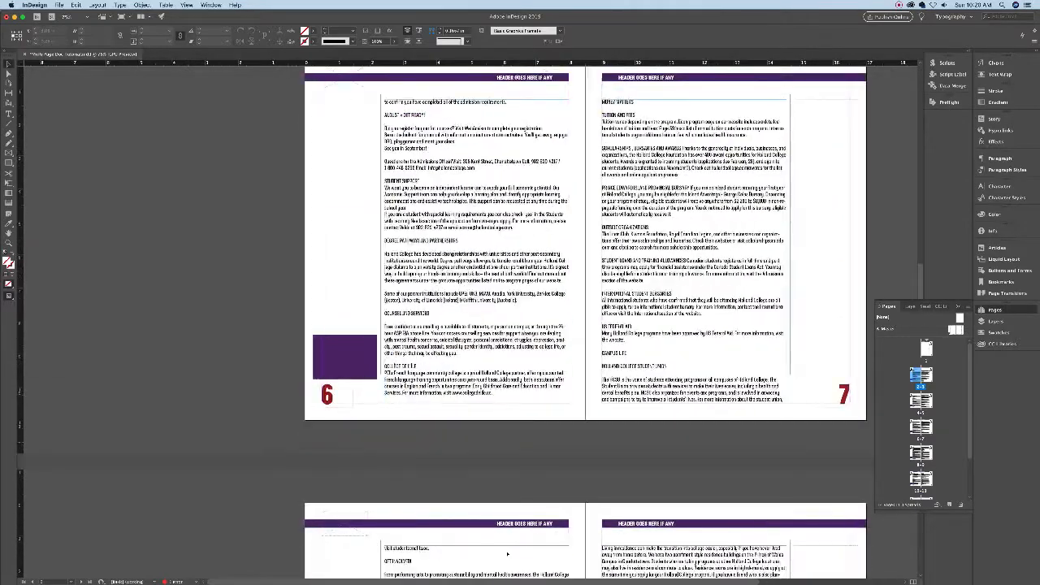
scroll(507, 554, "down", 15)
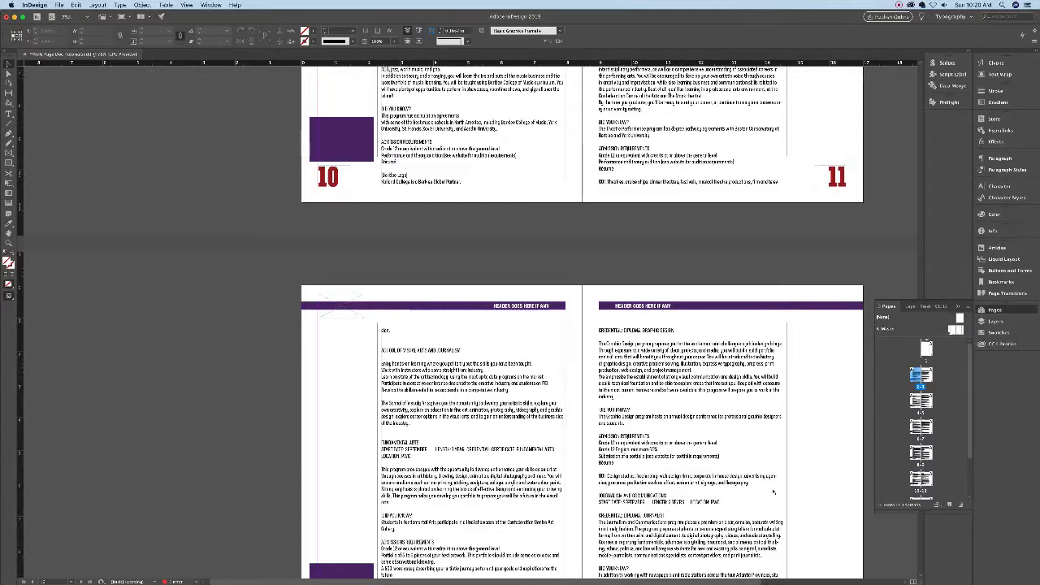
scroll(776, 469, "up", 5)
scroll(774, 491, "up", 6)
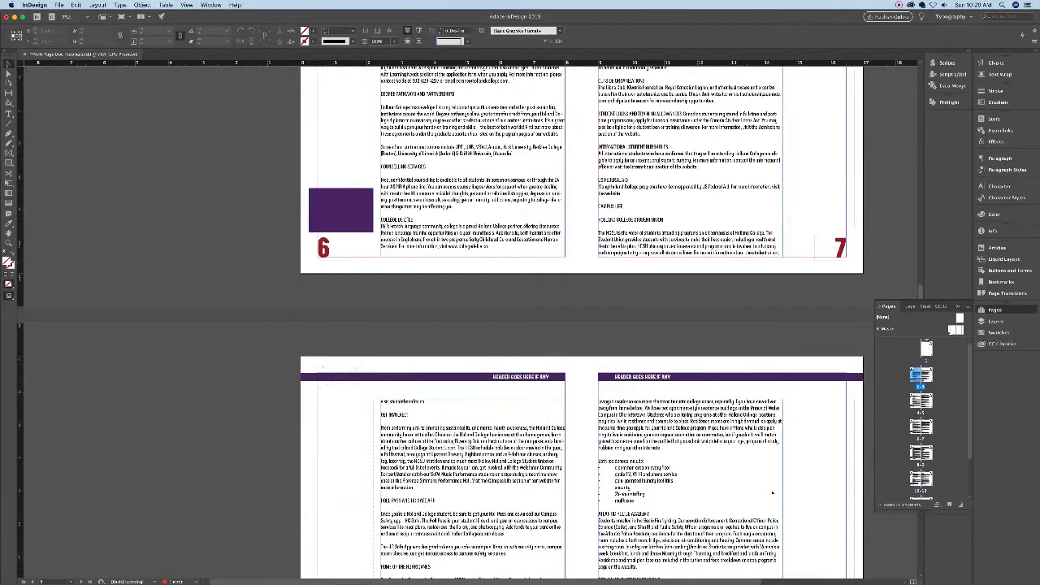
scroll(733, 439, "up", 3)
scroll(733, 439, "up", 3)
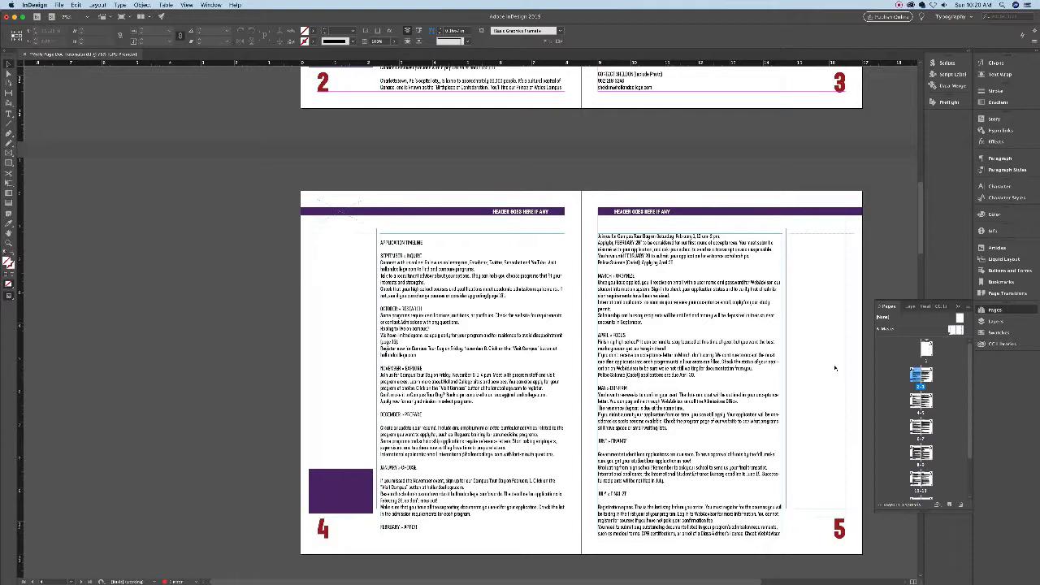
scroll(831, 374, "up", 8)
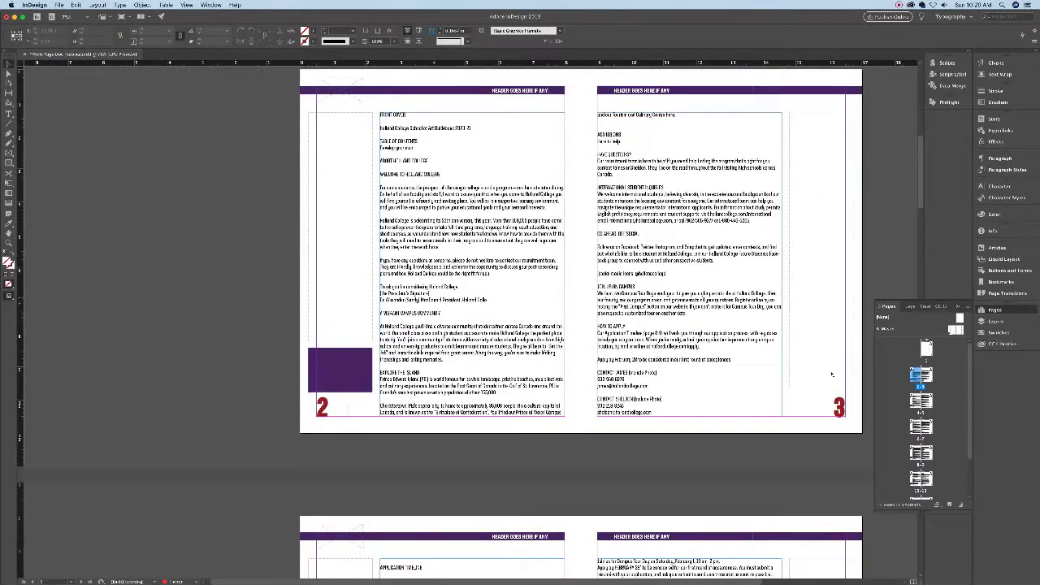
scroll(830, 375, "up", 1)
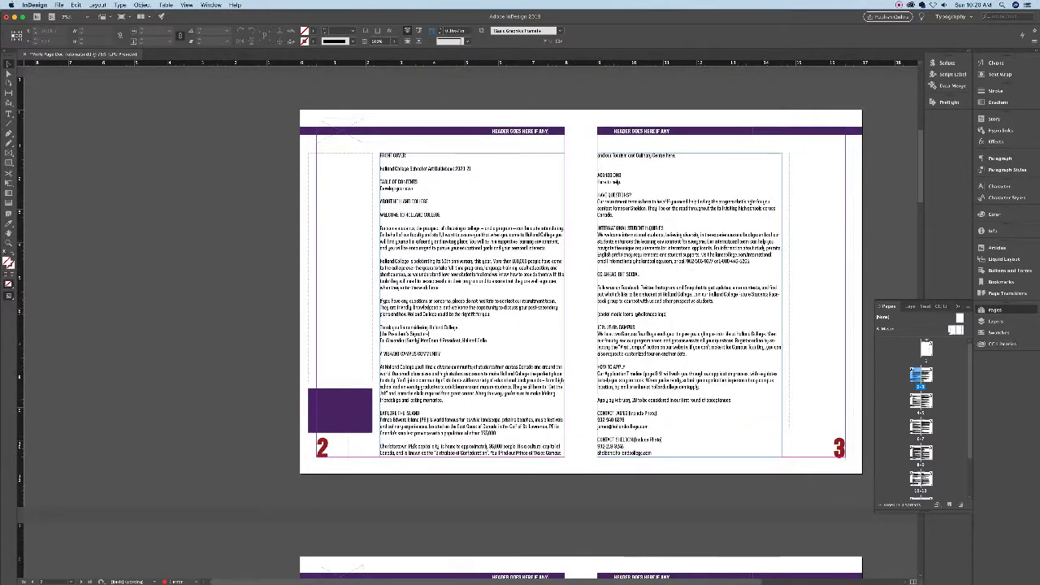
double_click(952, 331)
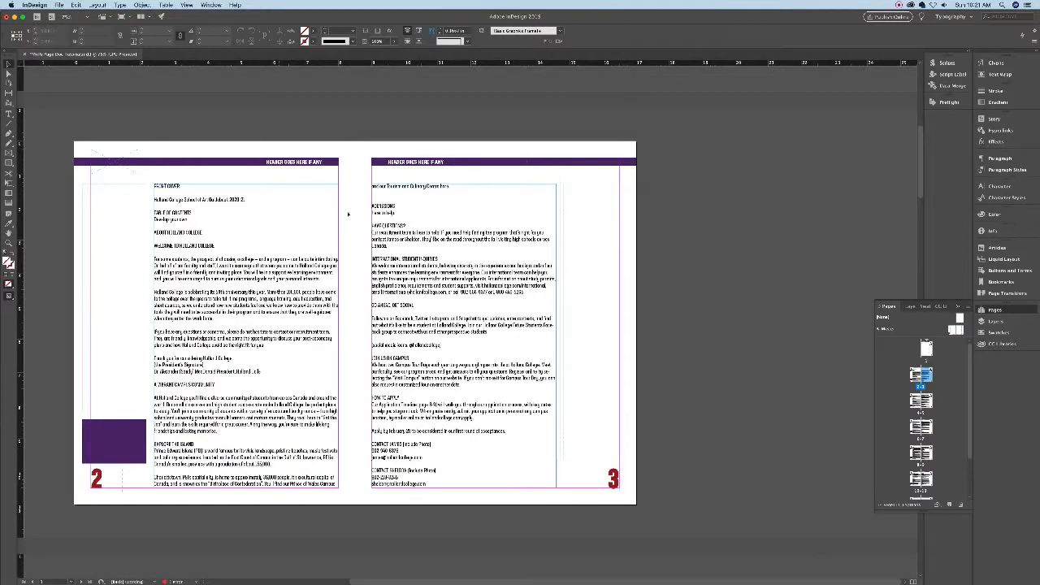
- View the pages 2–3 spread in Preview mode with W, then return to Normal view
key("w")
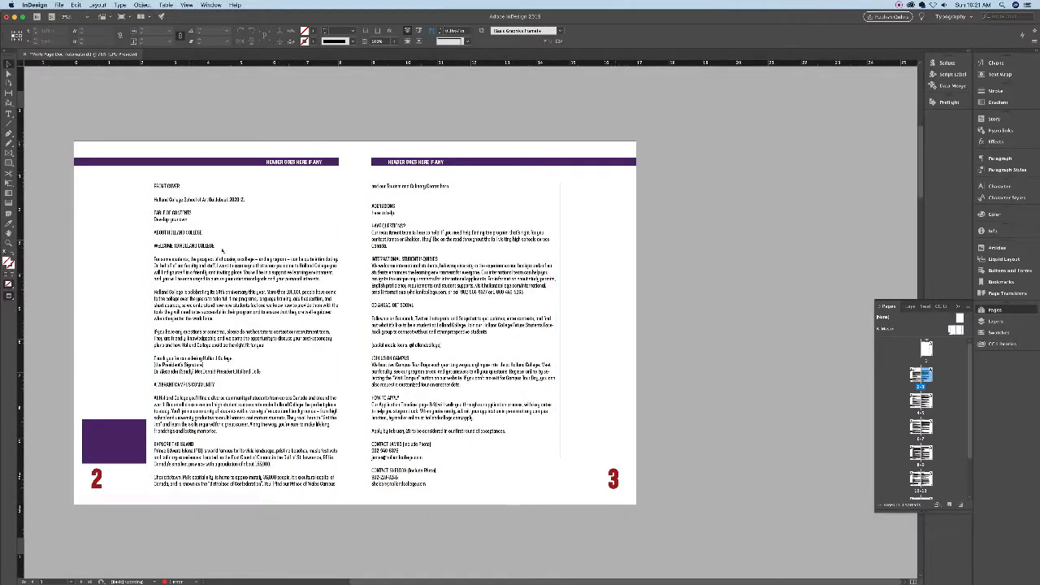
key("w")
key("w")
key("w")
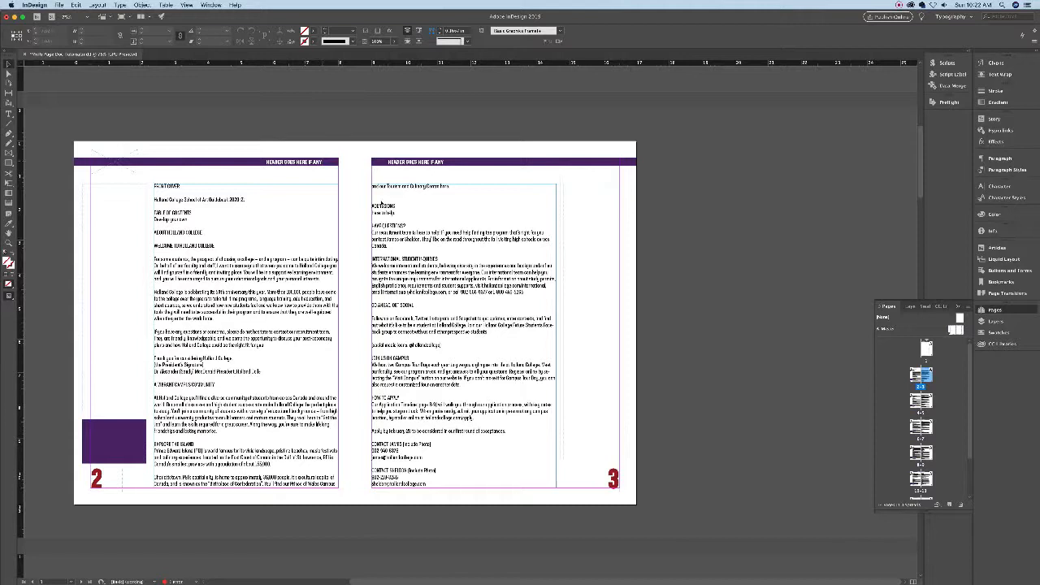
- Replace the header text on both pages 2 and 3 with ADMISSIONS
double_click(379, 201)
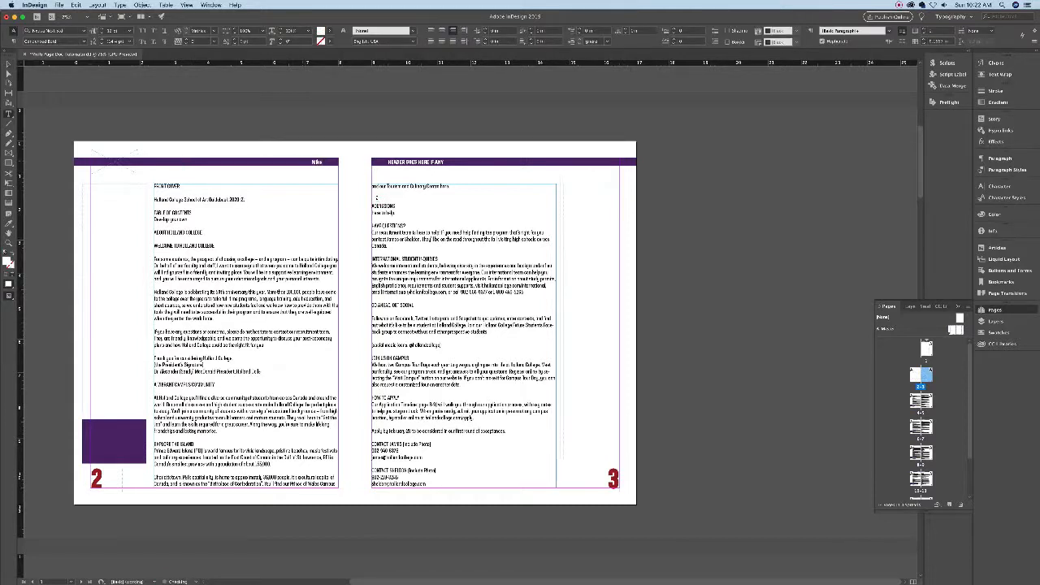
type("ADMISSIONS")
left_click(8, 64)
left_click(495, 200)
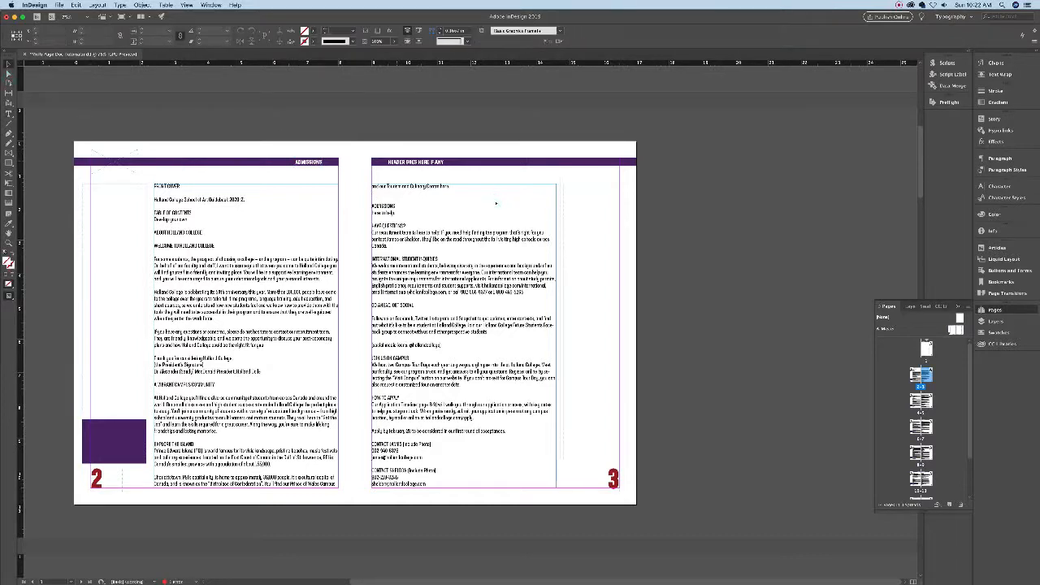
double_click(496, 204)
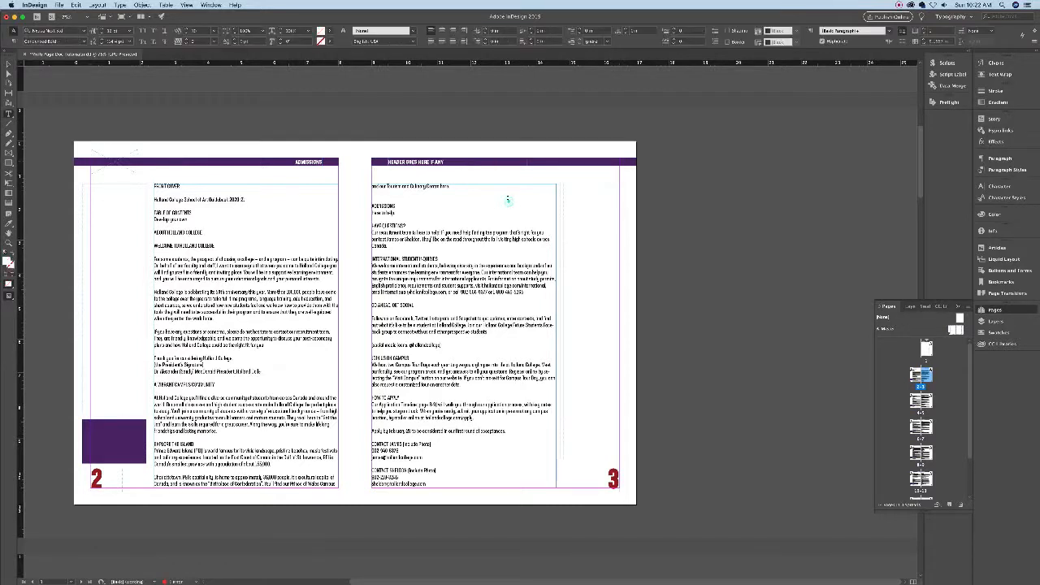
triple_click(446, 163)
type("AD")
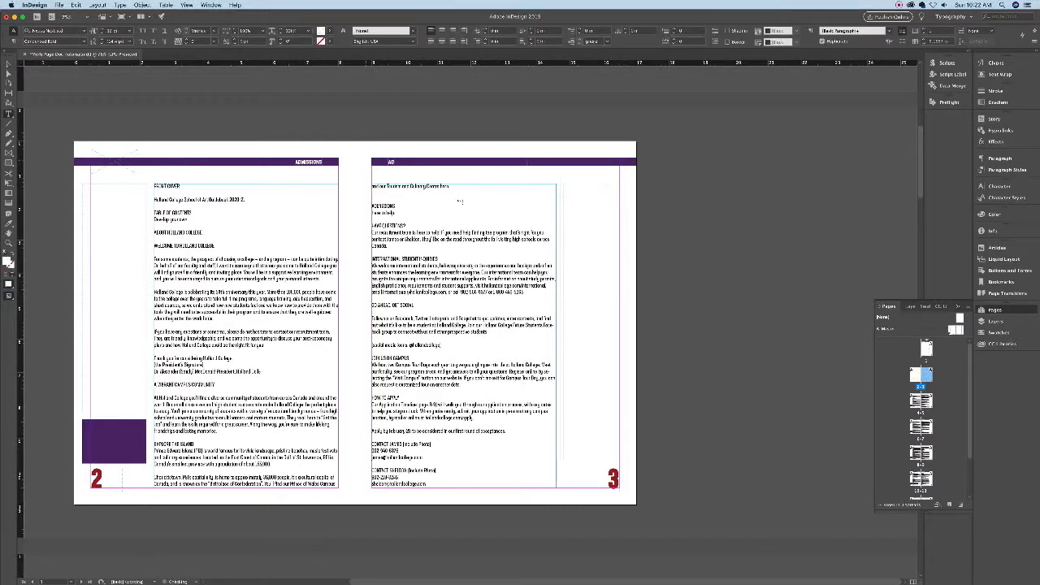
type("MISSIONS")
- Select both ADMISSIONS header frames, then open the A-Master spread
key("Escape")
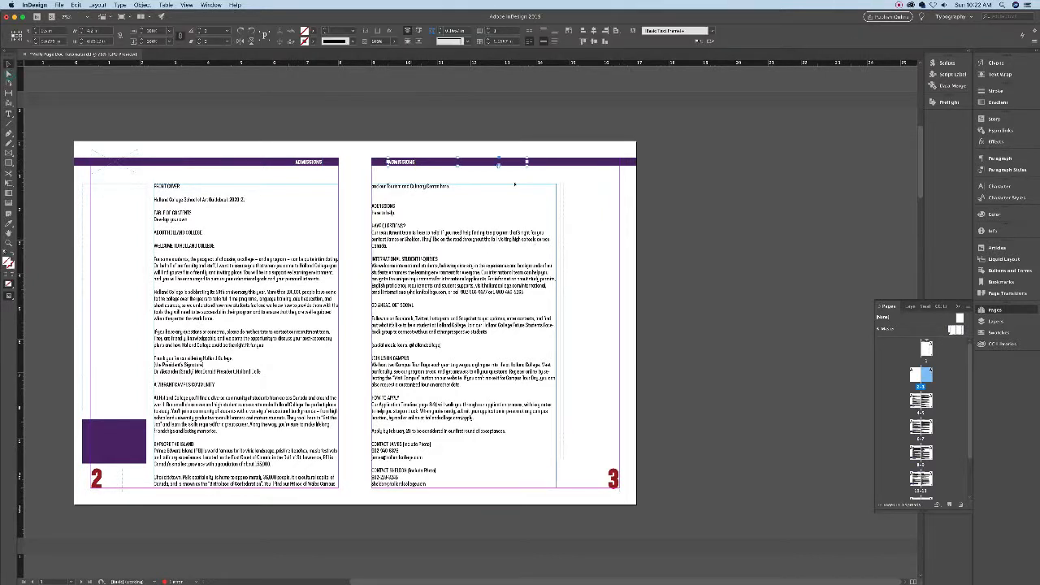
left_click(317, 162)
left_click(491, 163)
double_click(956, 328)
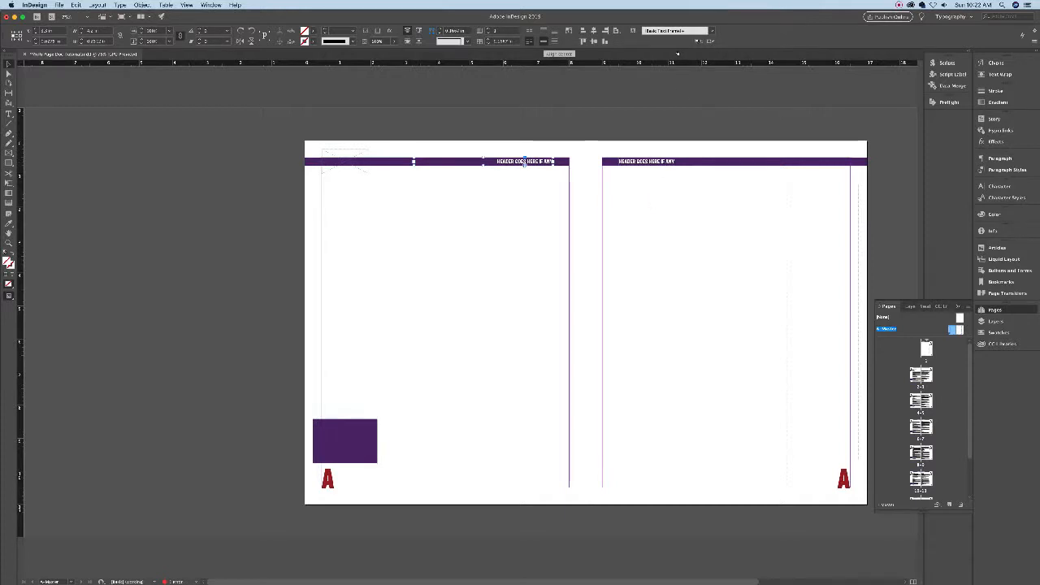
- Keep the master header text vertically centred on its bar, undoing a trial horizontal centring
left_click(543, 30)
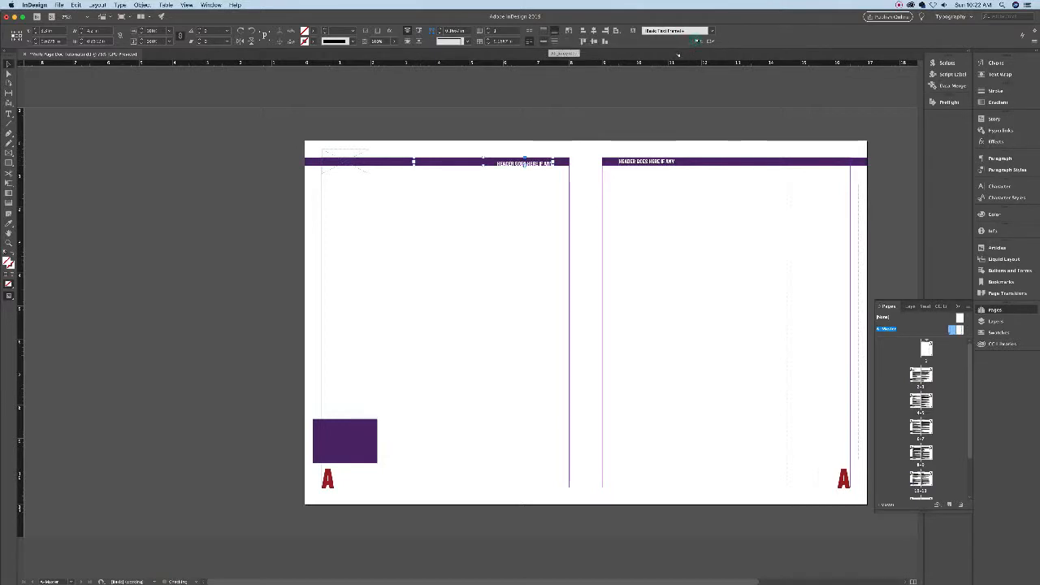
left_click(544, 40)
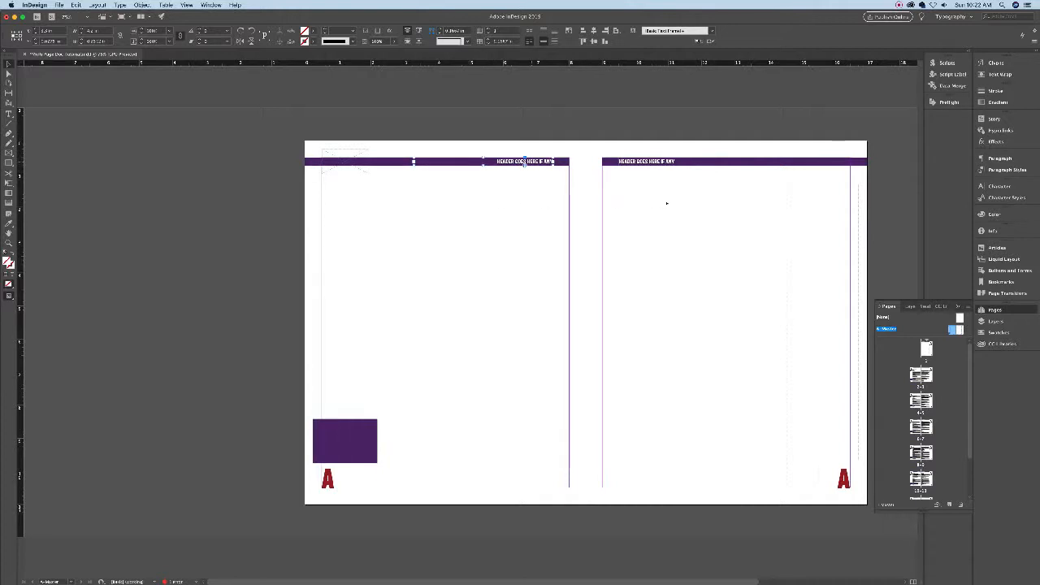
left_click(499, 194)
left_click(553, 30)
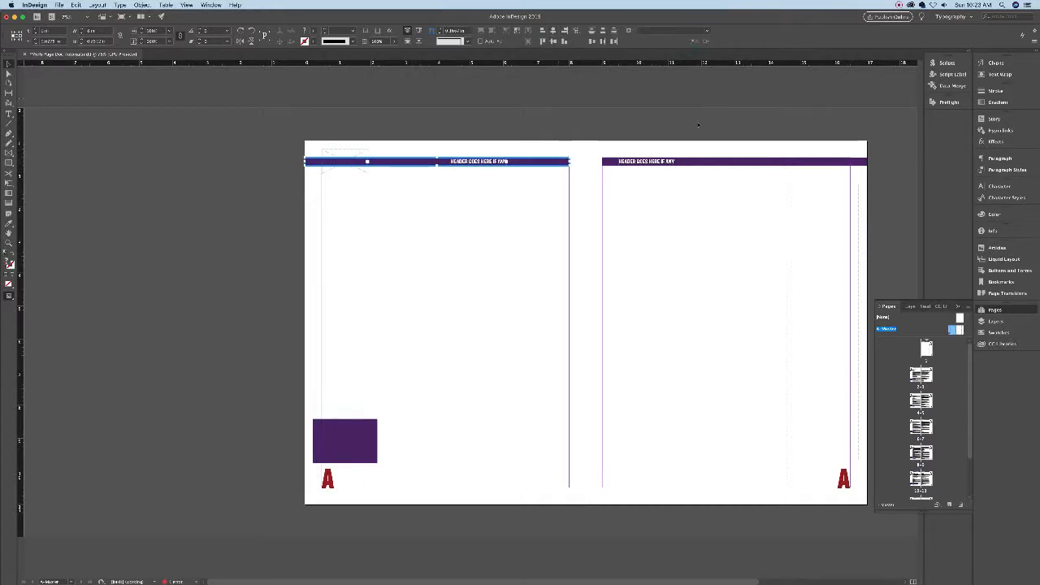
key("super+z")
key("super+z")
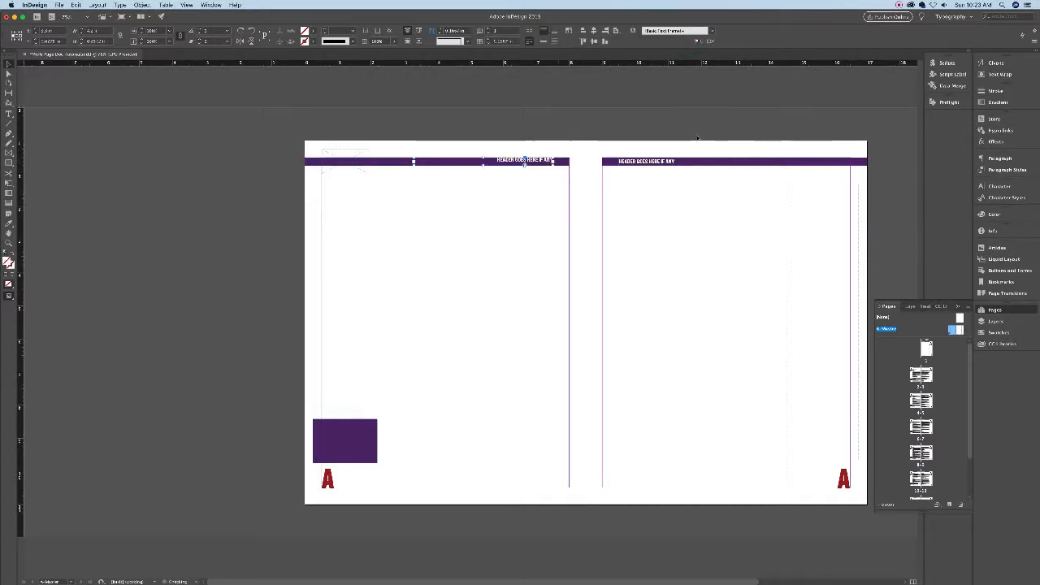
left_click(692, 169)
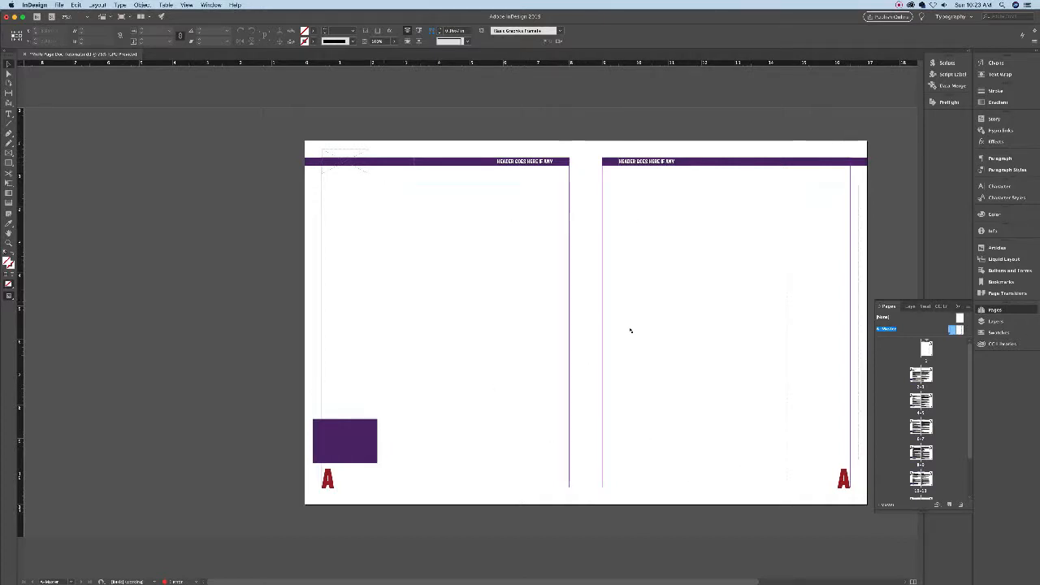
- Select both master page text frames, then go back to the 2–3 spread
left_click(596, 222)
left_click(782, 221)
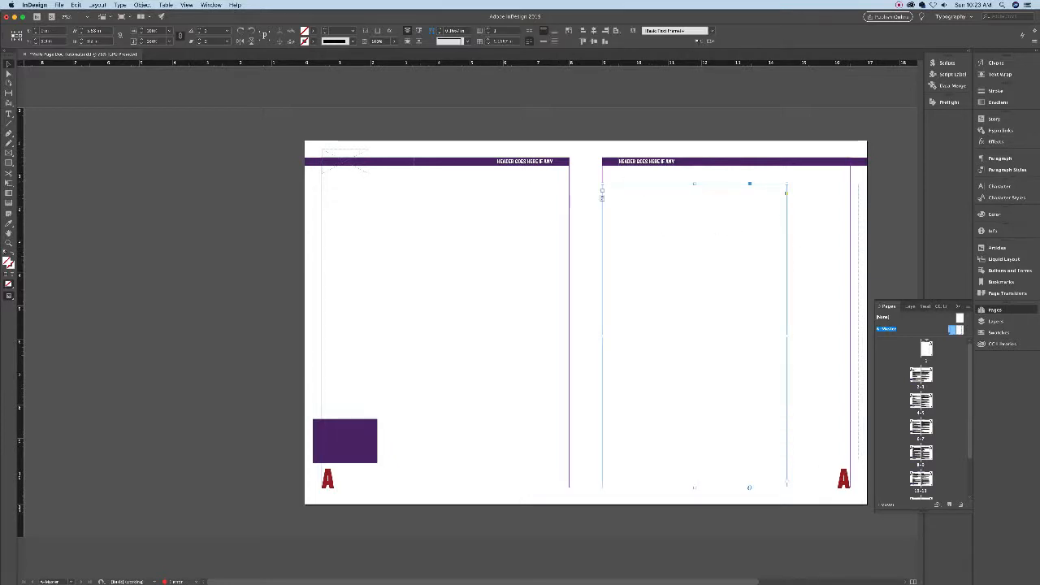
left_click(916, 376)
double_click(916, 376)
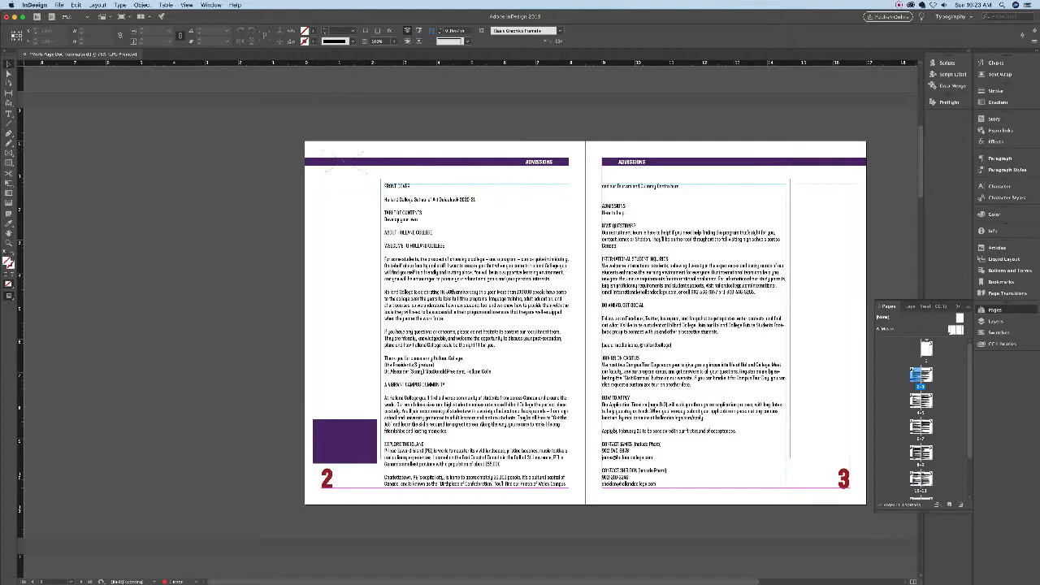
- Draw an empty placeholder frame in page 2's top-left corner above the header bar, then deselect it
left_click(952, 329)
key("v")
left_click_drag(319, 150, 371, 179)
left_click(9, 64)
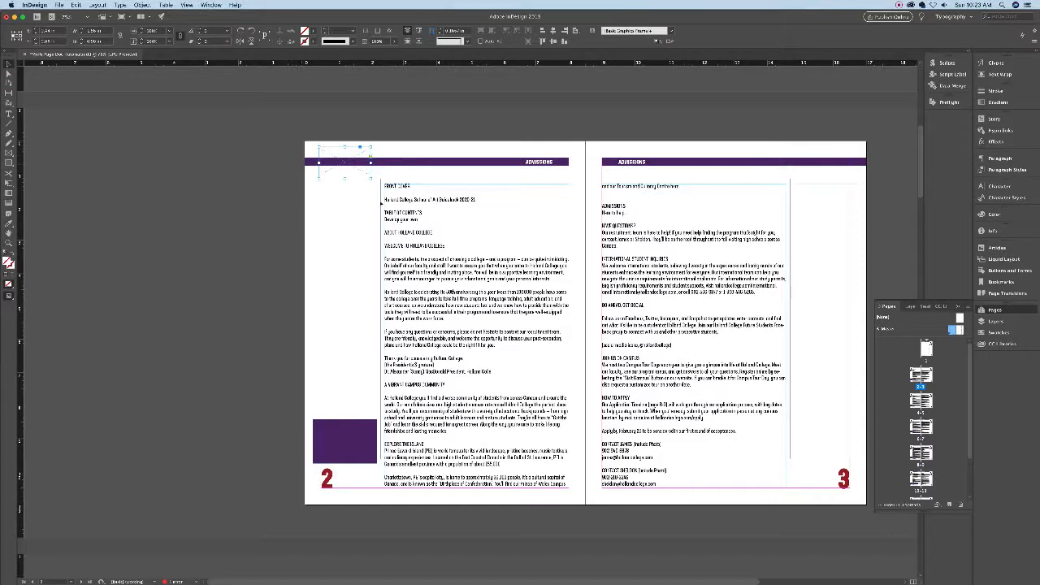
left_click(377, 187)
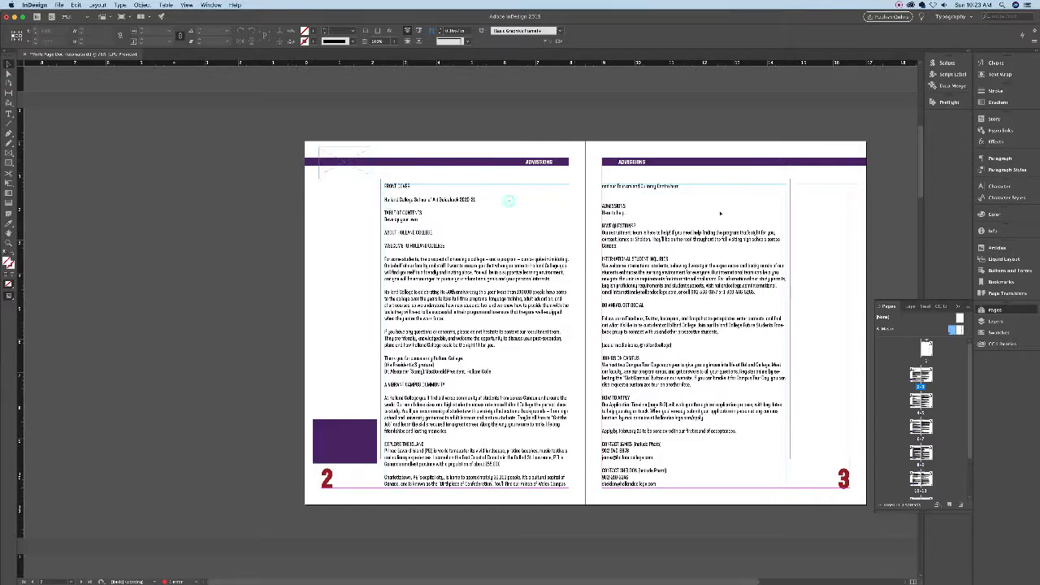
- Deselect page 2's body text frame and return to the A-Master spread
left_click(507, 249)
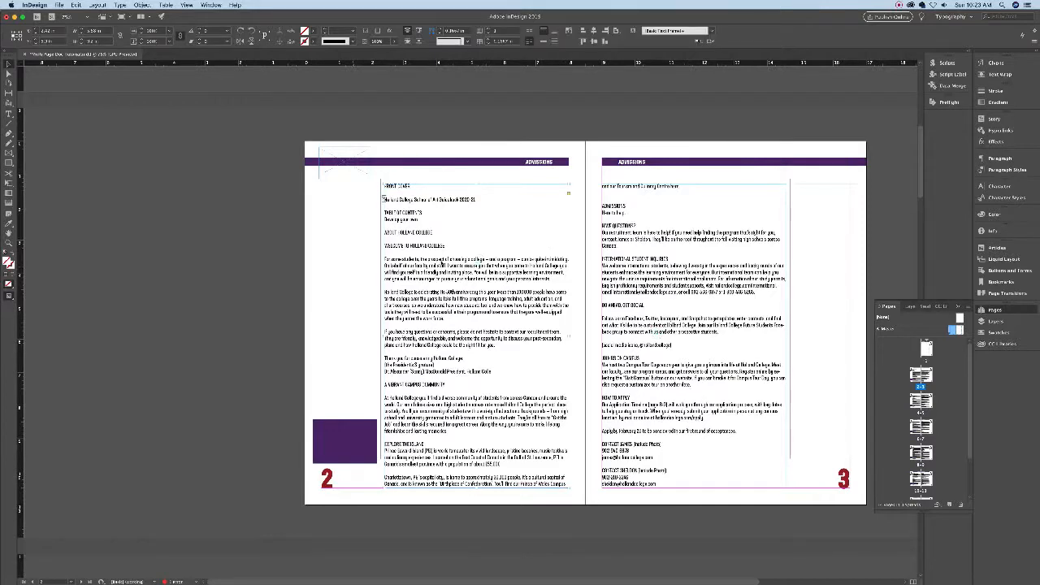
left_click(338, 203)
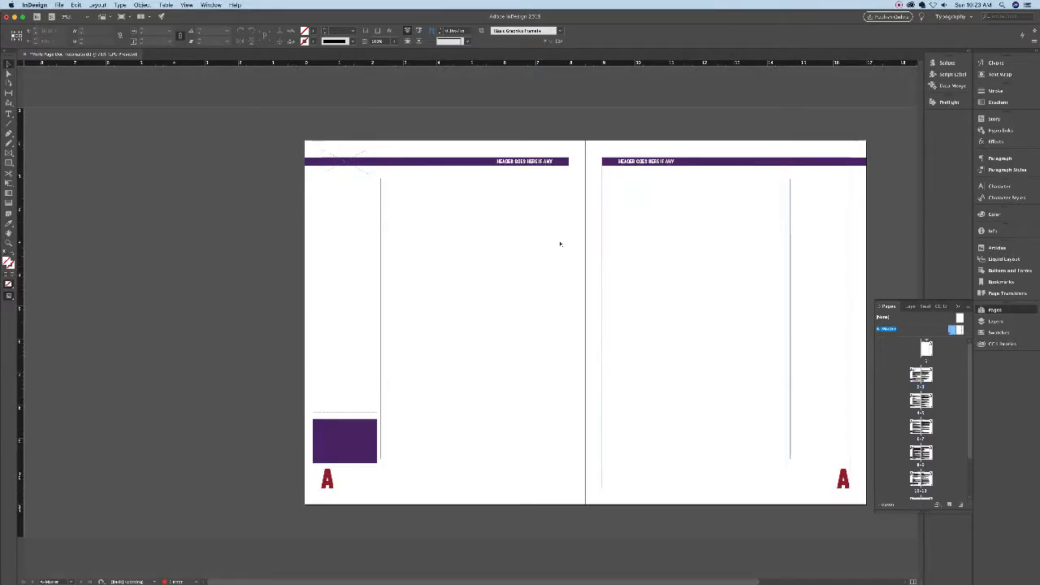
left_click(916, 376)
double_click(917, 375)
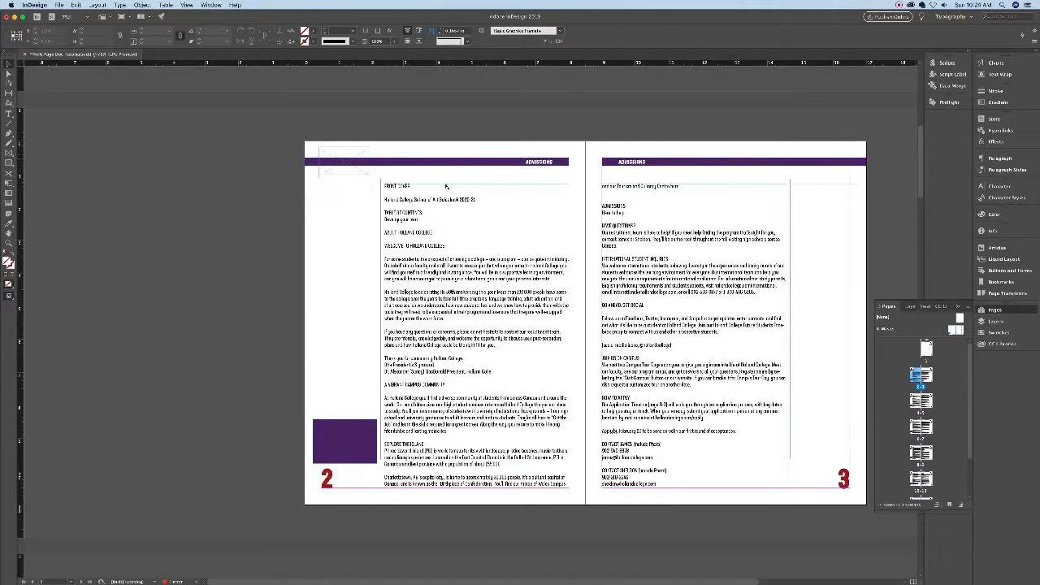
key("alt+shift+super+v")
key("super+z")
double_click(953, 330)
- Draw a rectangle over the master's top-left header area and send it and the header bar to the back
left_click(9, 162)
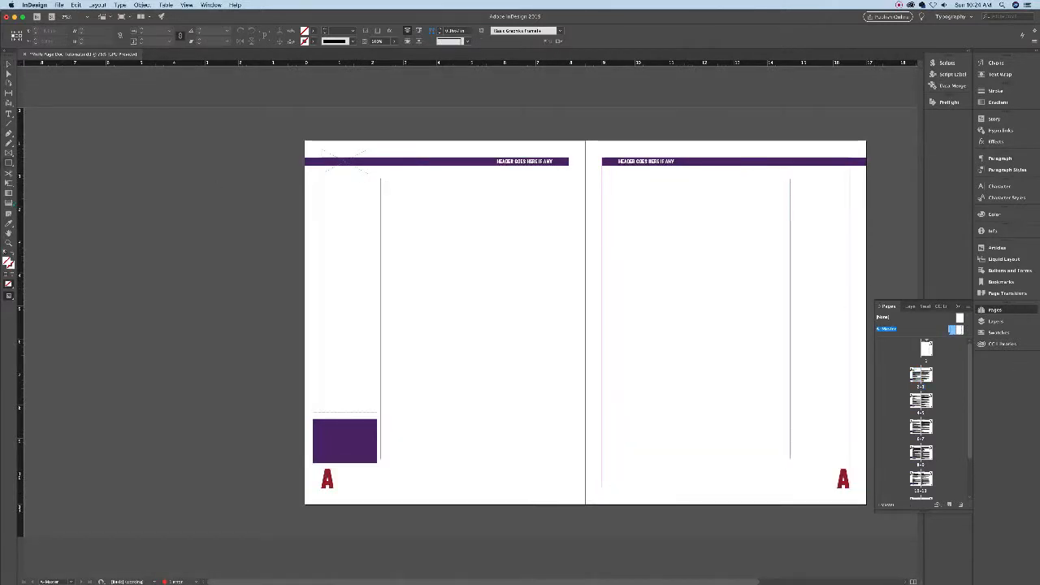
mouse_move(320, 146)
left_mouse_down()
mouse_move(378, 182)
mouse_move(371, 175)
left_mouse_up()
left_click(9, 64)
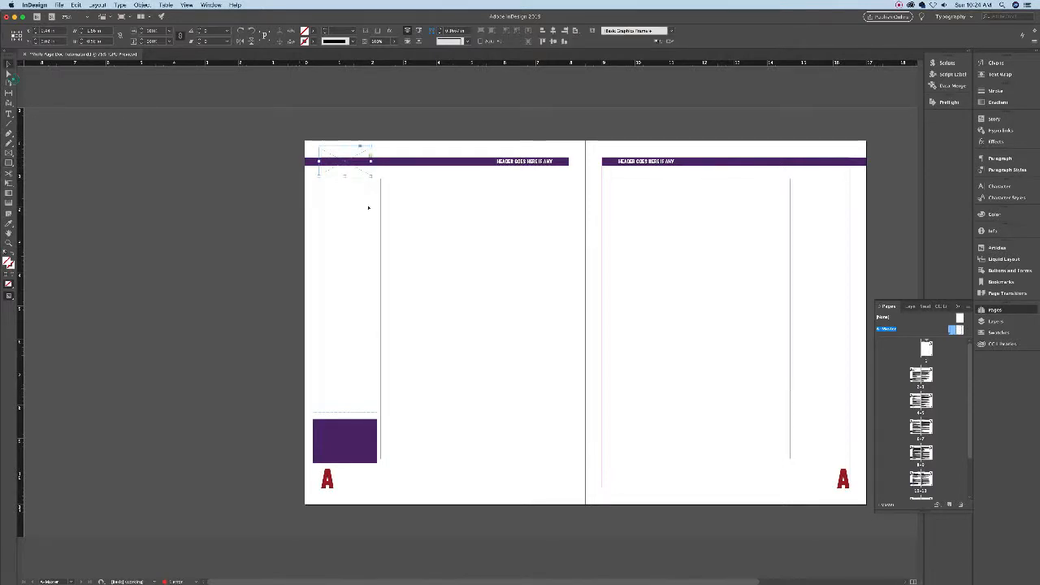
left_click(387, 162, "shift")
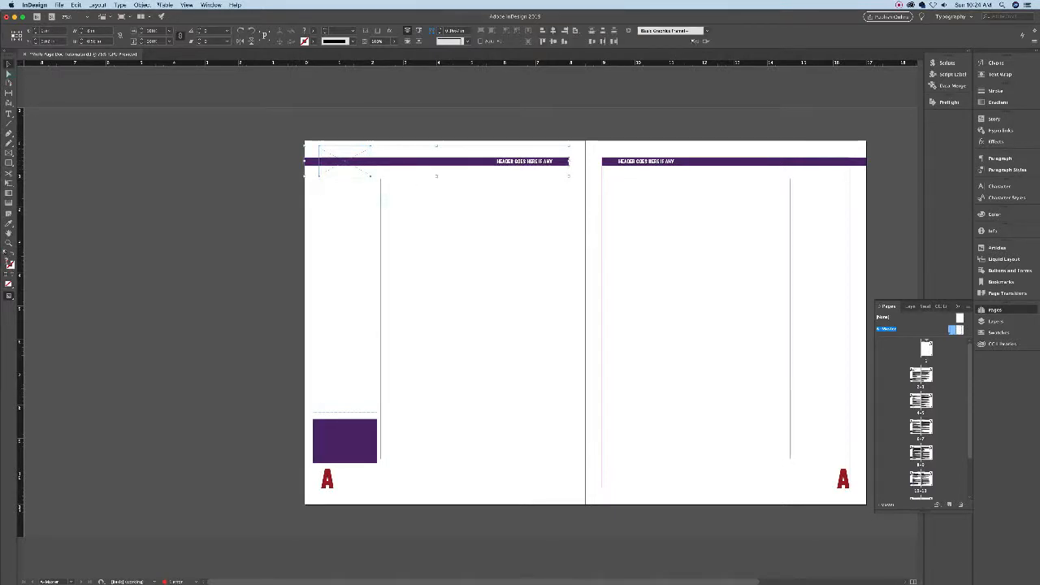
left_click(142, 5)
mouse_move(149, 30)
left_click(249, 54)
left_click(404, 182)
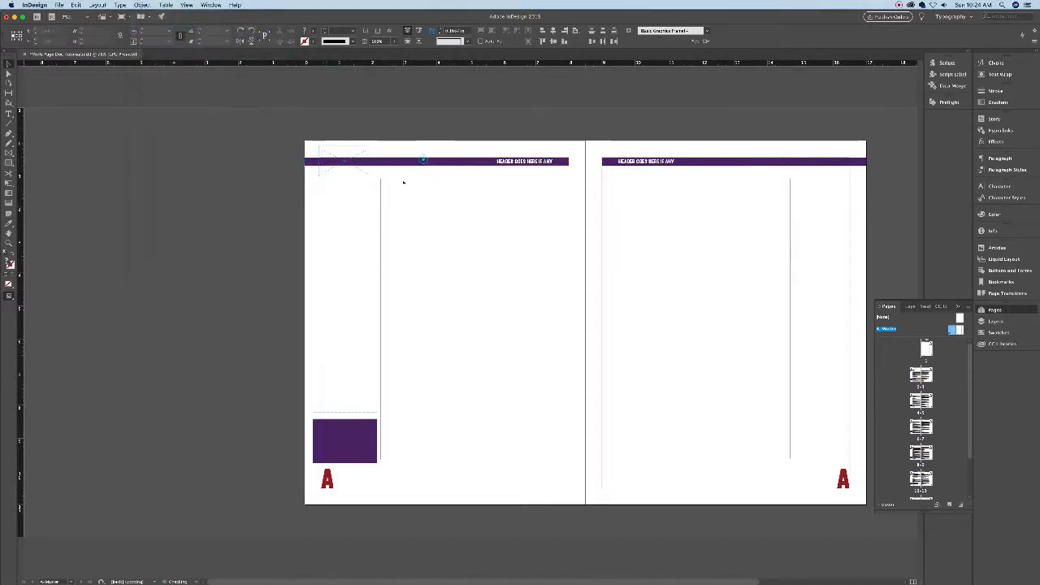
left_click(362, 169)
- Fill the new frame white at about 94% opacity, preview it, and return to pages 2–3
double_click(6, 262)
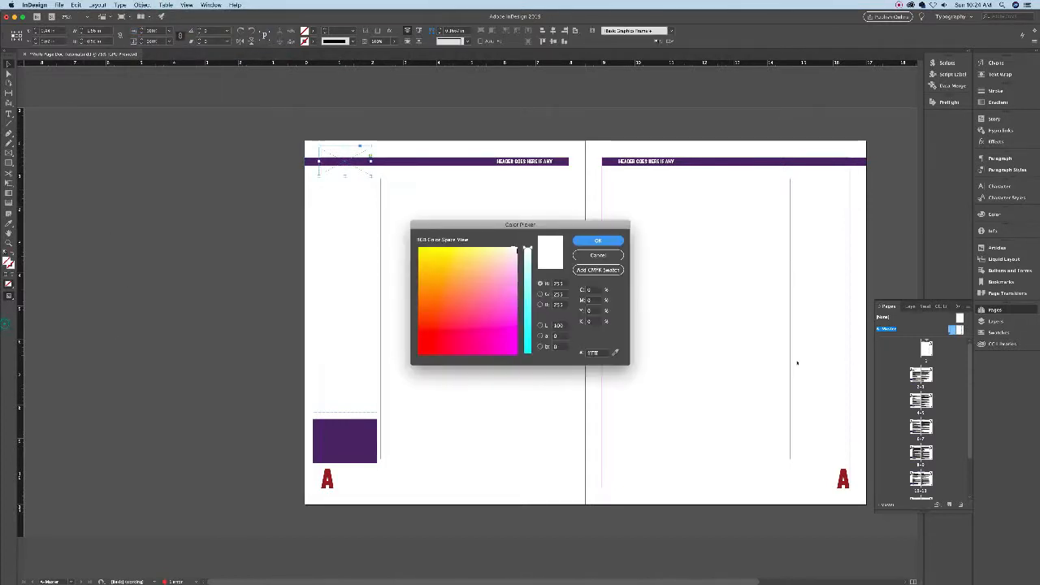
key("Return")
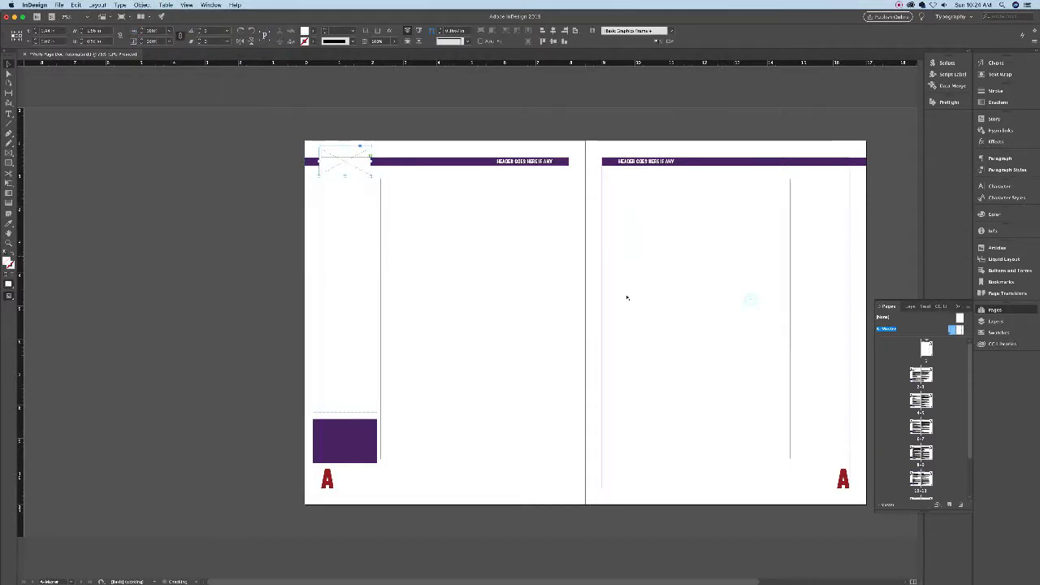
left_click(394, 41)
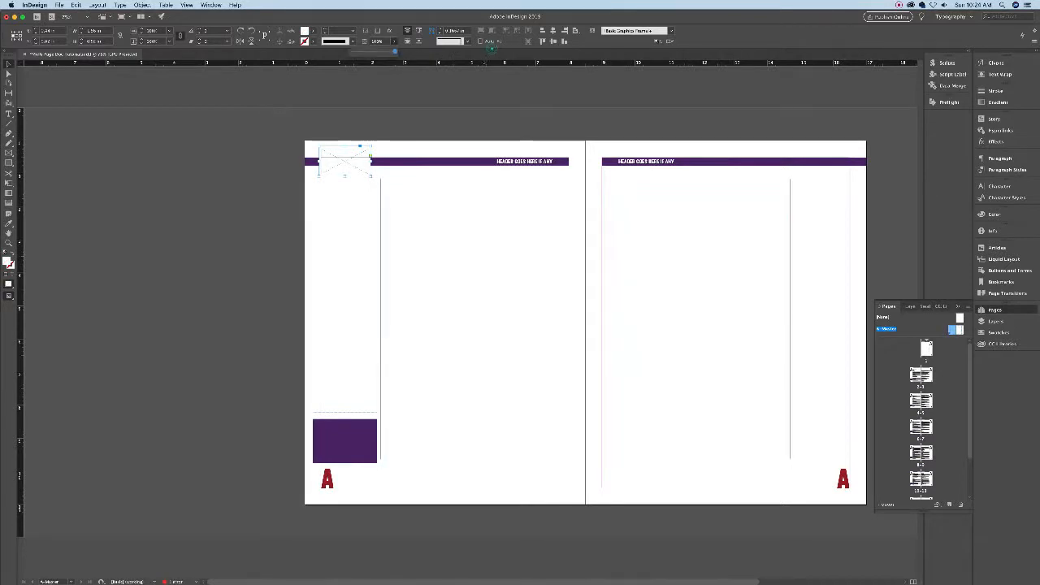
left_click(387, 51)
left_click_drag(387, 51, 392, 51)
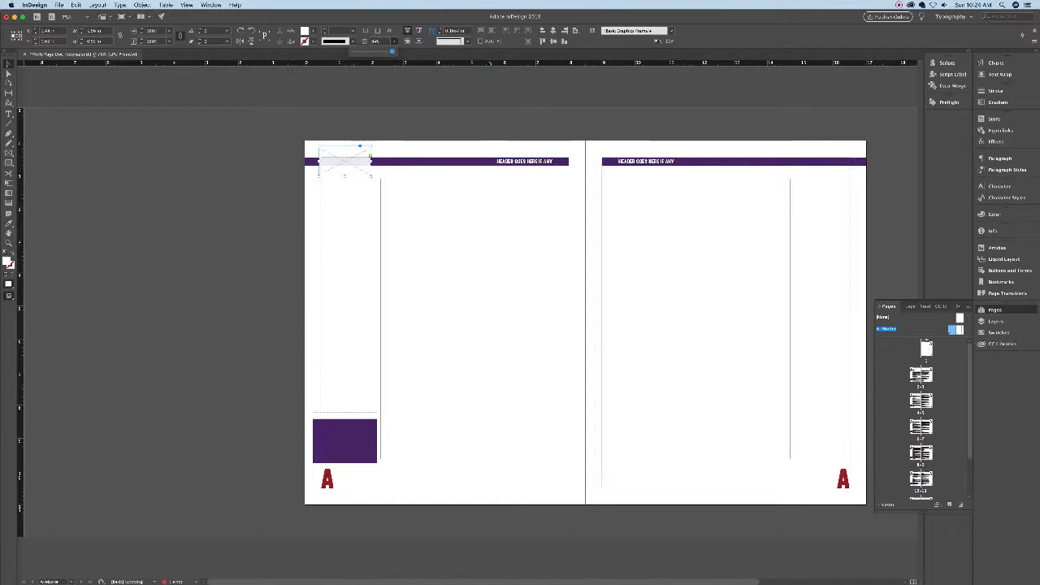
left_click(529, 149)
key("w")
key("w")
double_click(916, 376)
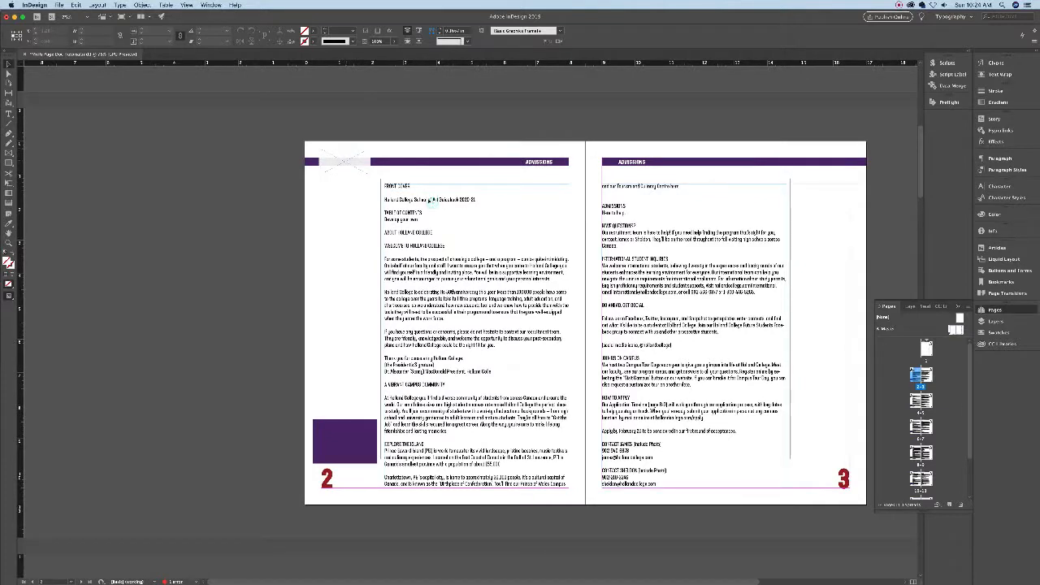
- Place the Holland College logo from the Links folder into page 2's top-left frame
left_click(345, 161, "shift+super")
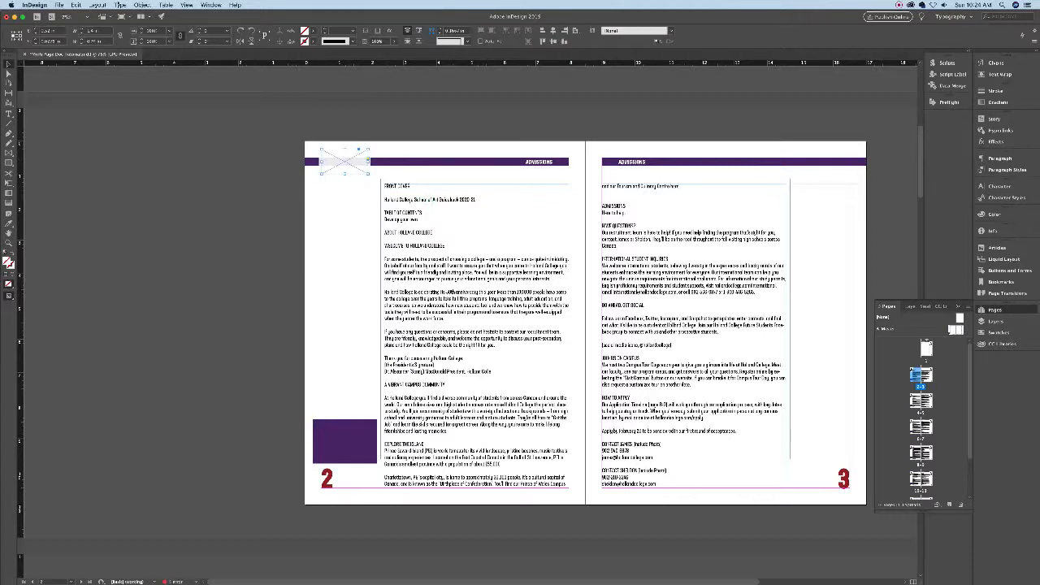
key("super+d")
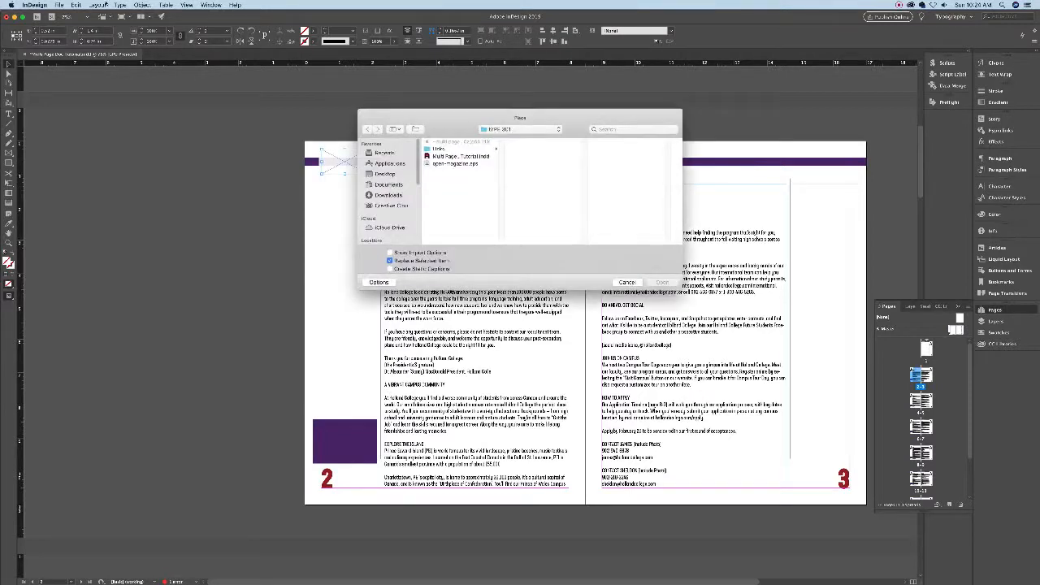
left_click(451, 149)
left_click(535, 149)
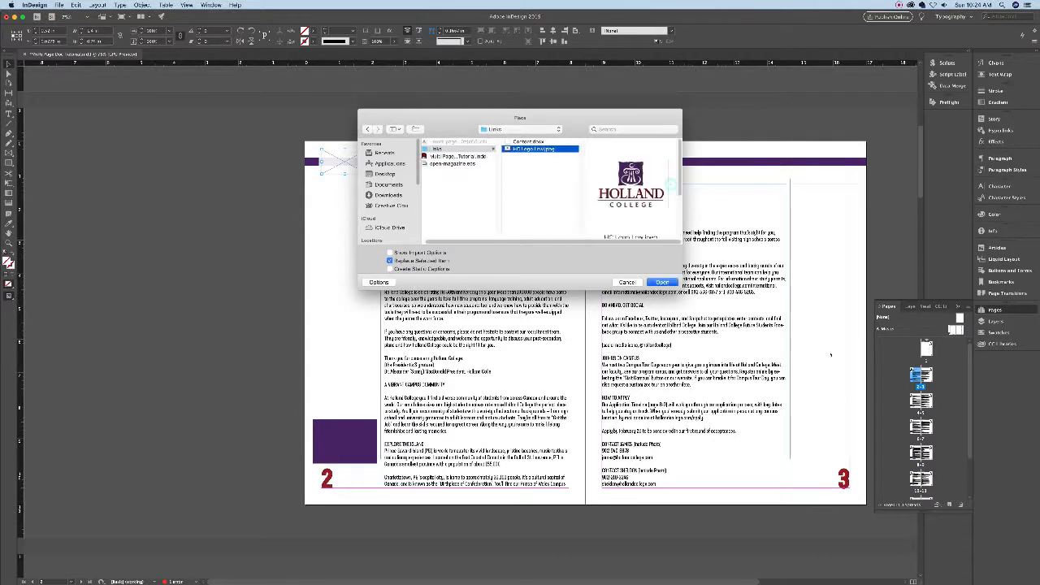
left_click(663, 282)
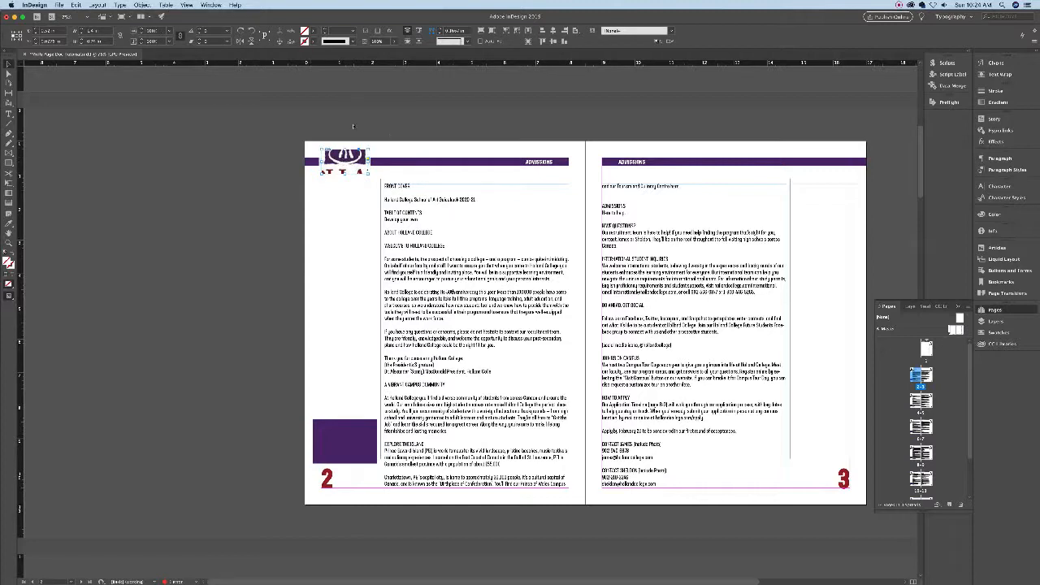
- Fit the logo to its frame, then shrink the image with Direct Selection and deselect
left_click(142, 4)
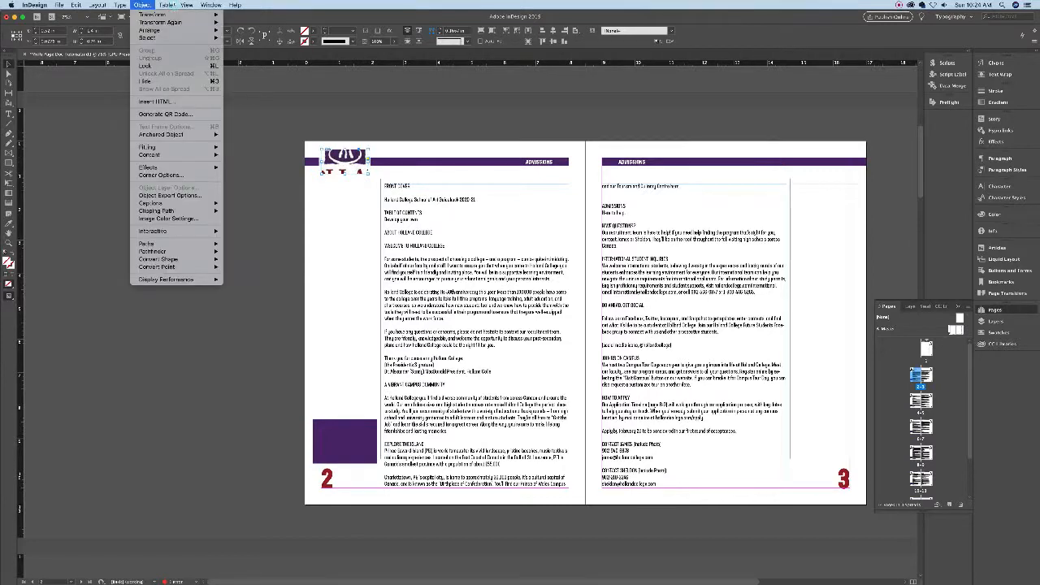
mouse_move(162, 147)
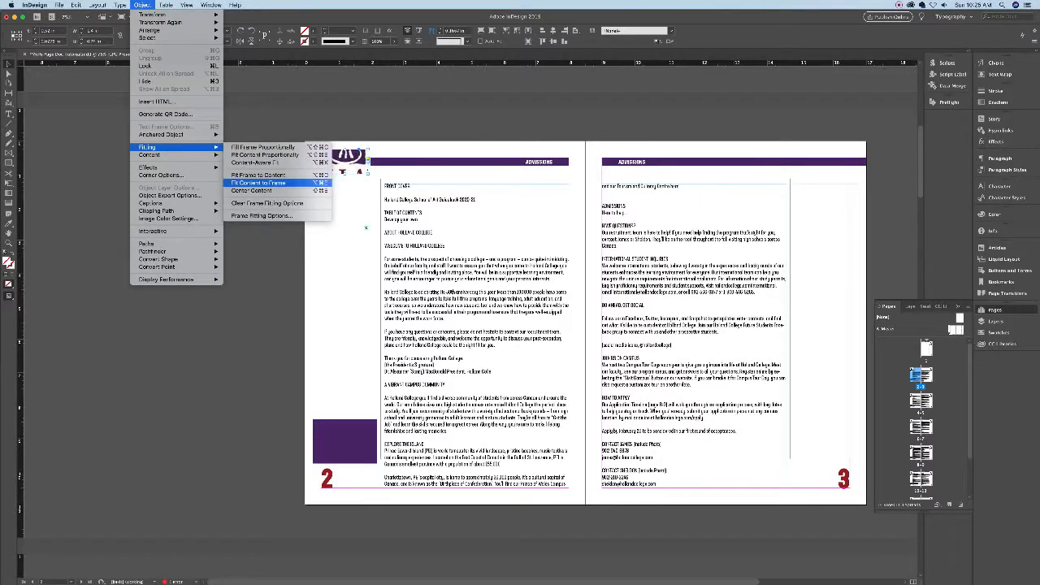
left_click(259, 183)
left_click(9, 74)
key("super+z")
key("super+z")
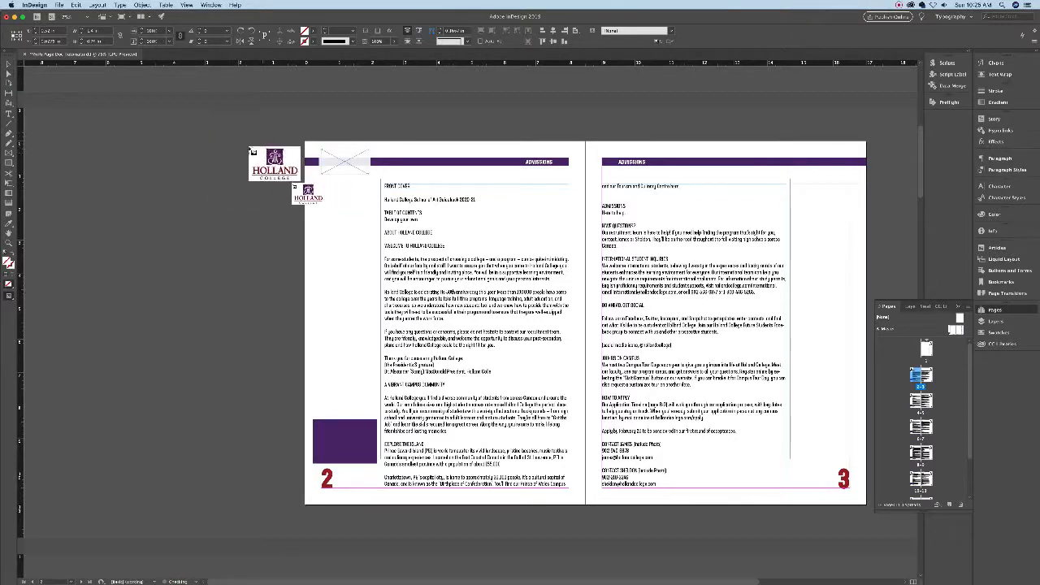
left_click(338, 156)
left_click(347, 162)
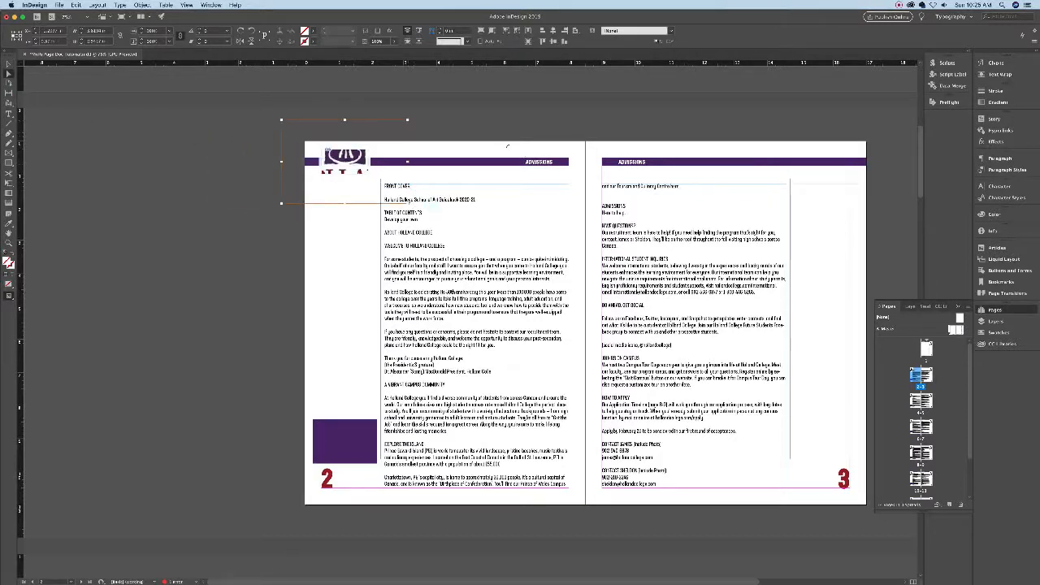
left_click_drag(408, 119, 363, 149)
left_click(466, 165)
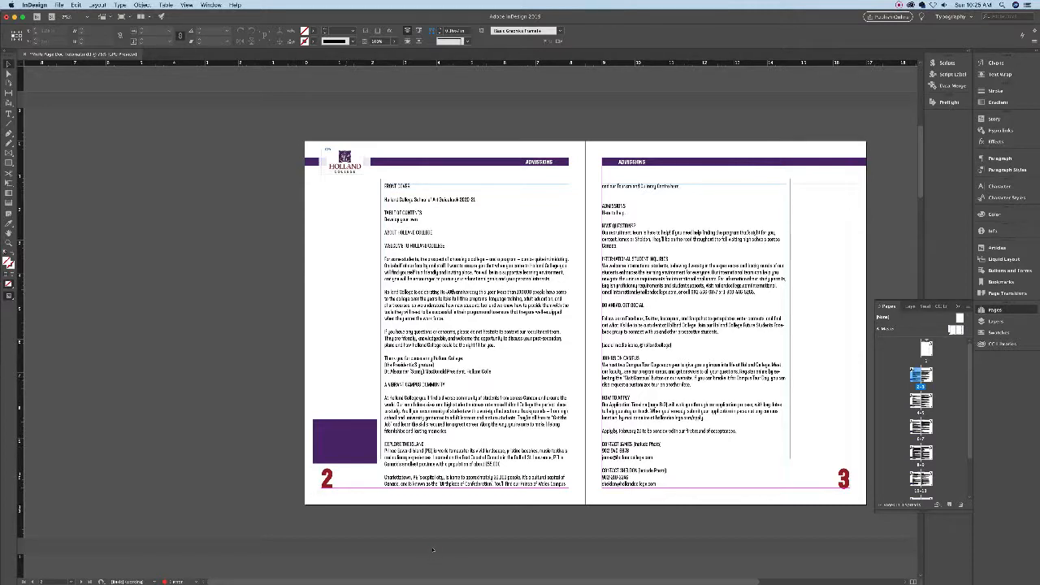
- Try placing open-magazine.eps into page 2's purple box, then undo it and delete the stray frame
left_click(352, 447)
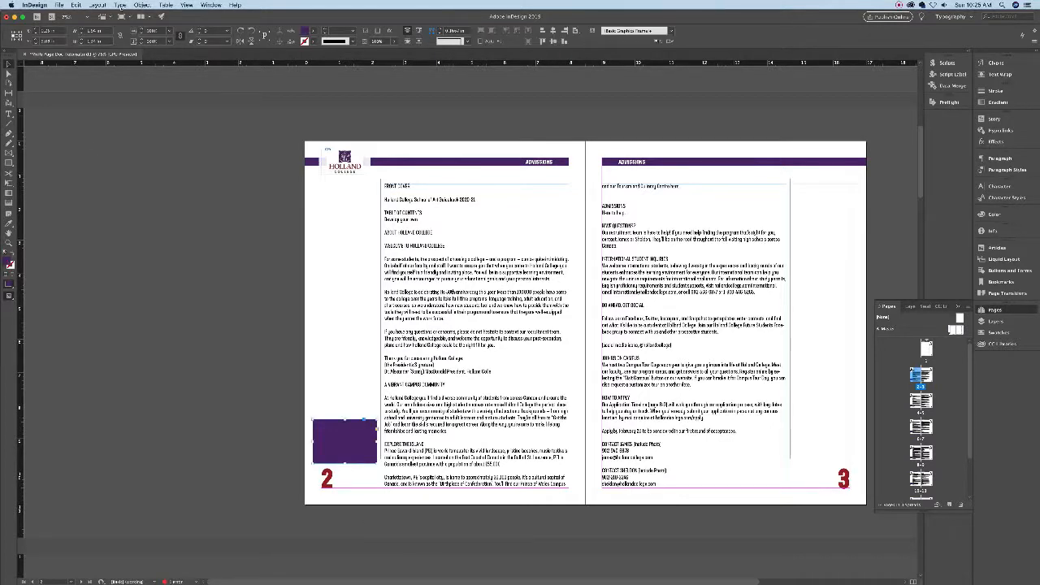
left_click(60, 5)
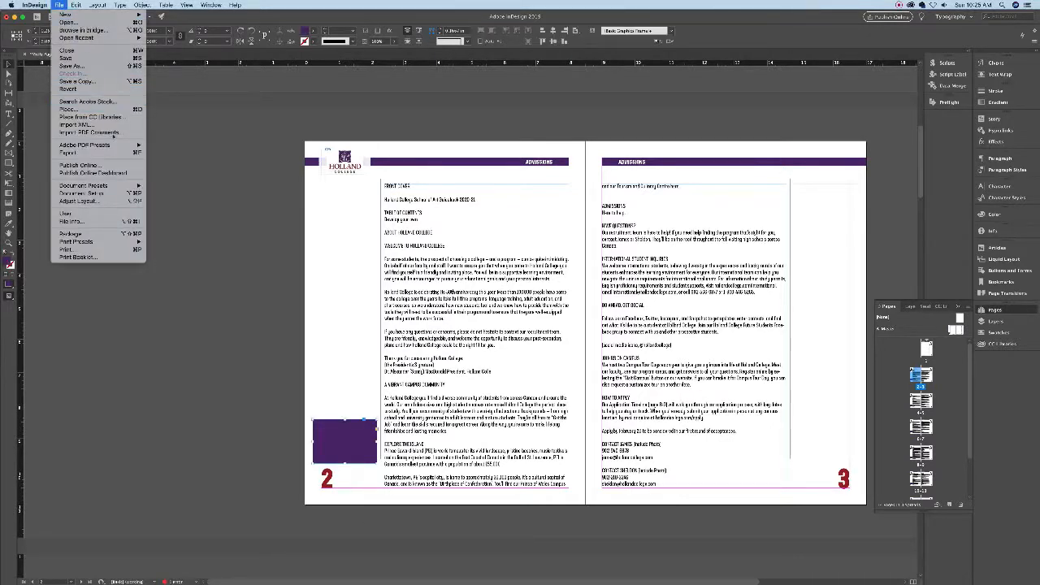
left_click(73, 104)
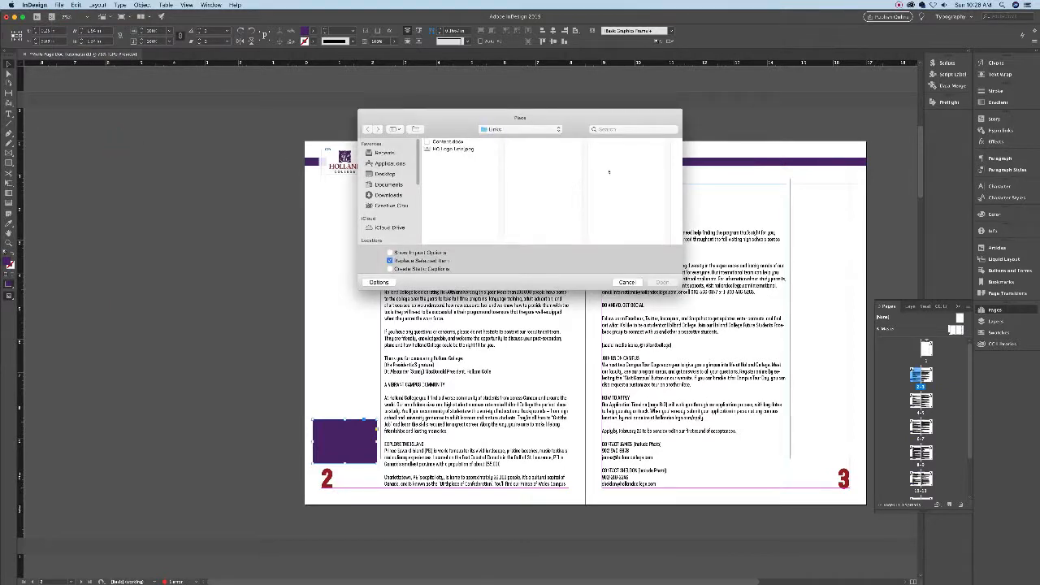
left_click(675, 159)
left_click(672, 174)
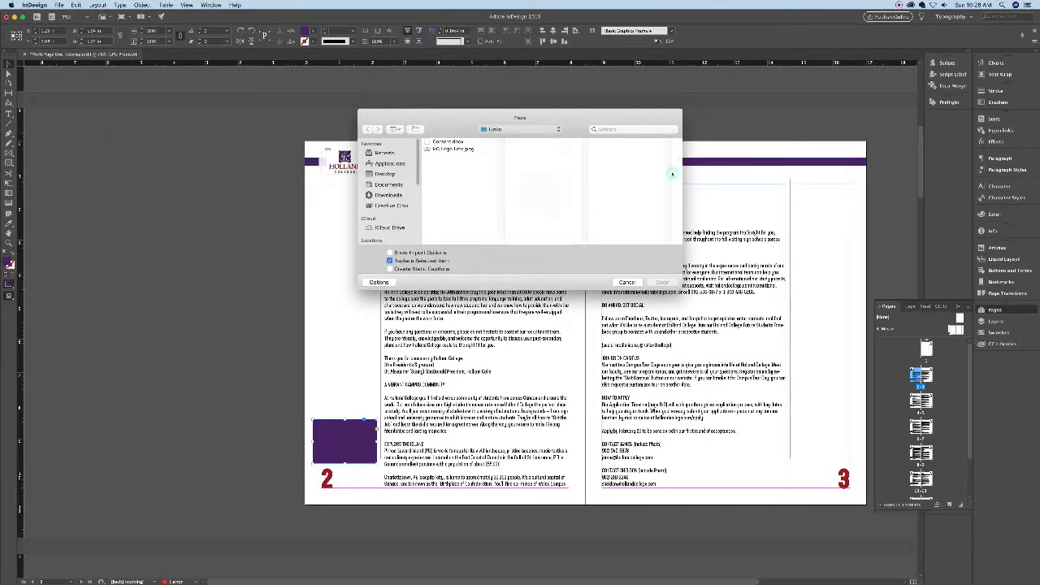
left_click(636, 163)
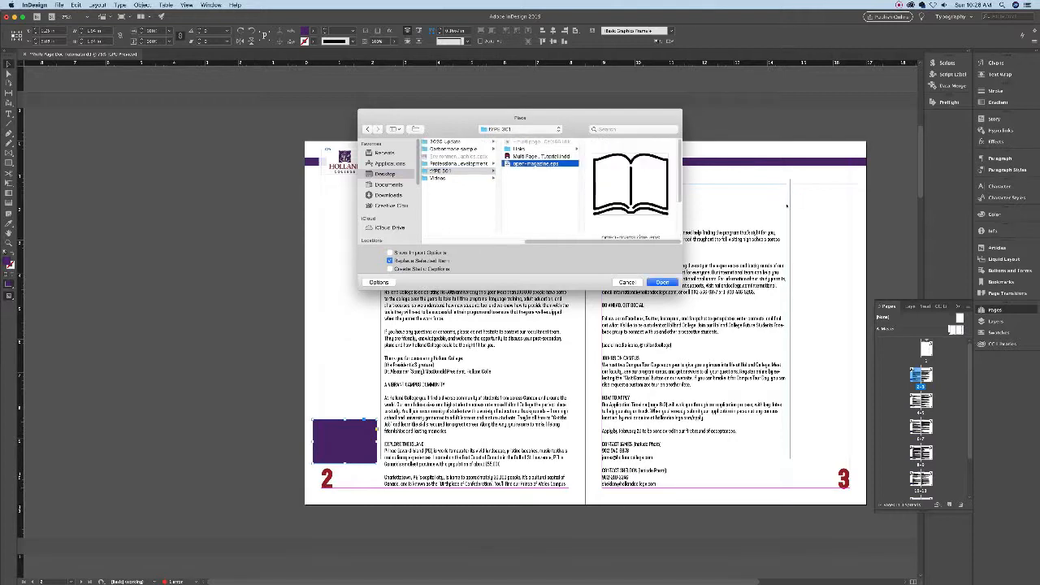
left_click(662, 282)
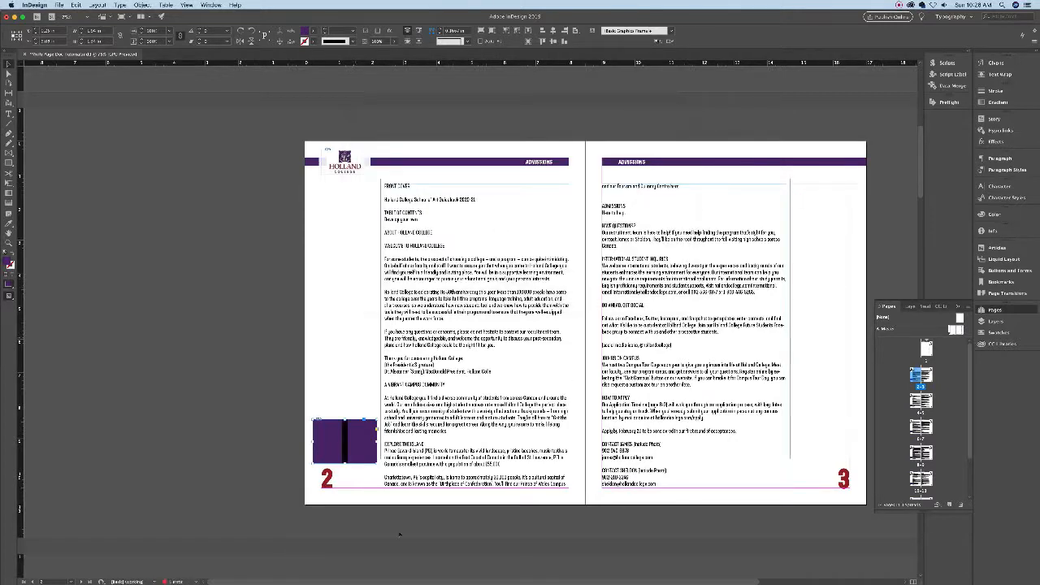
key("super+z")
key("Escape")
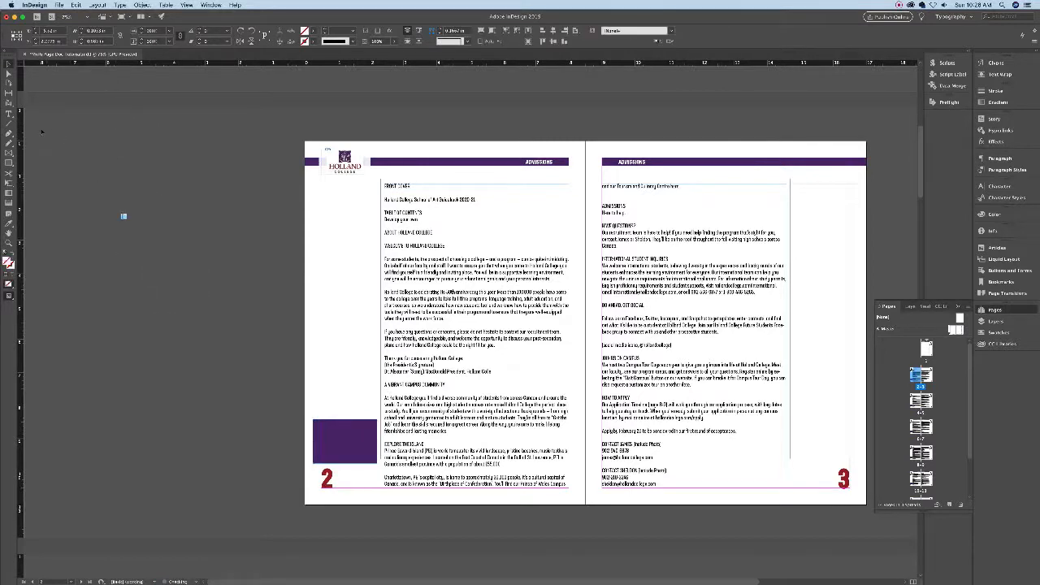
key("Delete")
- Place the open-magazine.eps book graphic onto the pasteboard
left_click(59, 5)
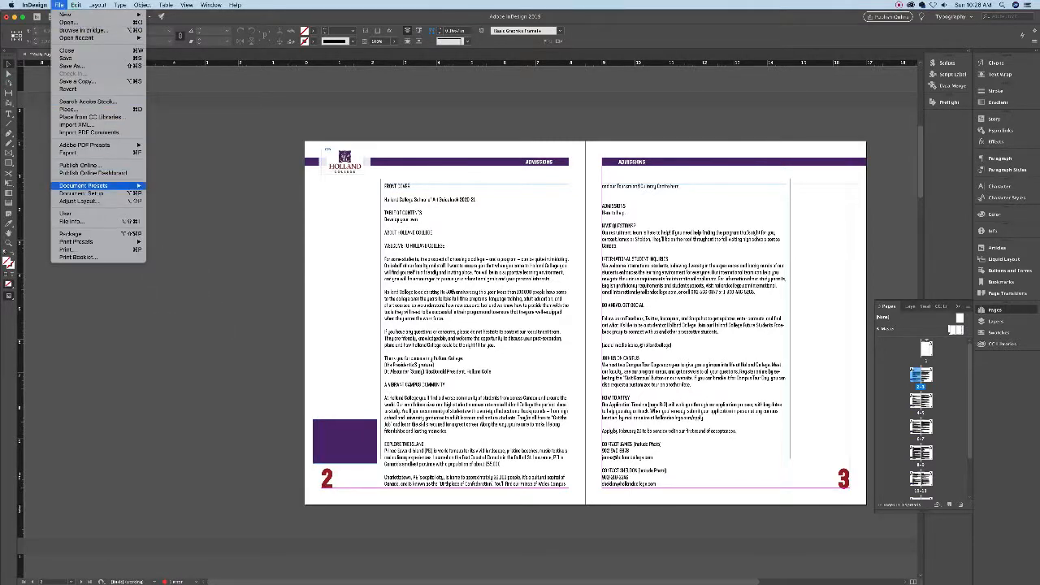
left_click(73, 109)
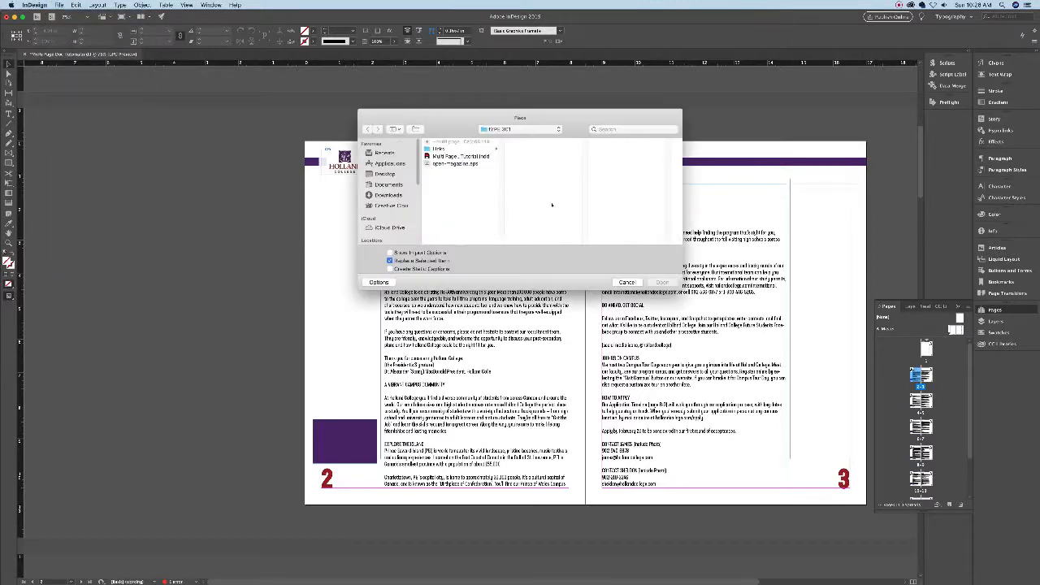
key("Return")
left_click(134, 312)
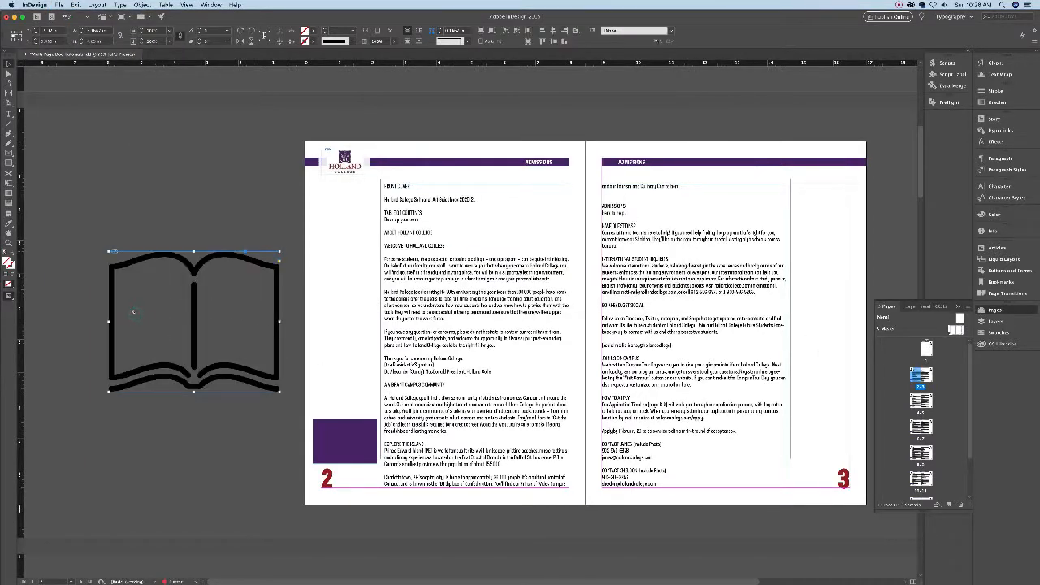
key("a")
left_click(338, 308)
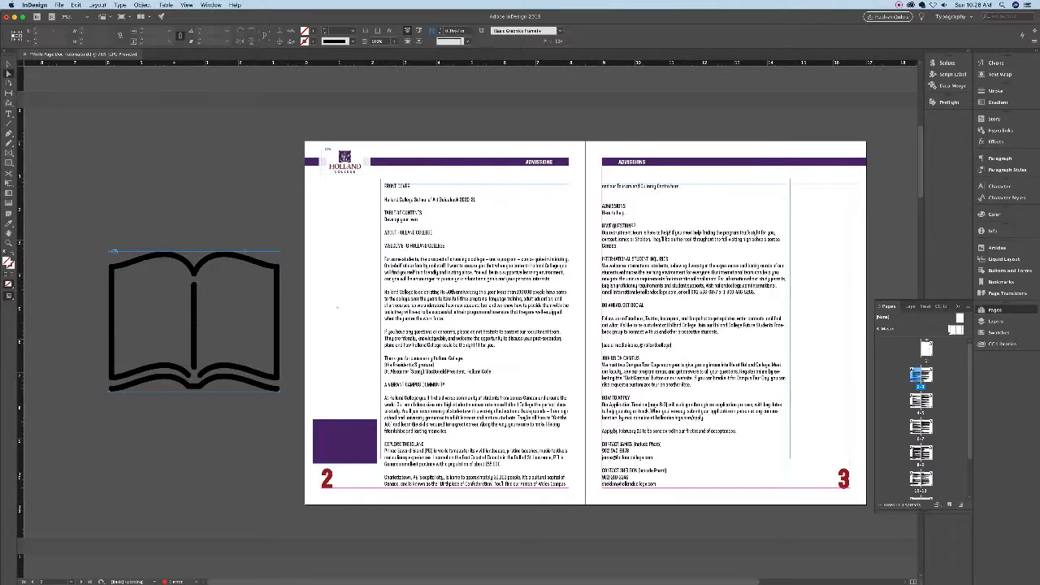
key("super+z")
key("super+shift+z")
- Shrink the book graphic's frame and fit the whole book inside it
key("v")
left_click_drag(281, 251, 165, 346)
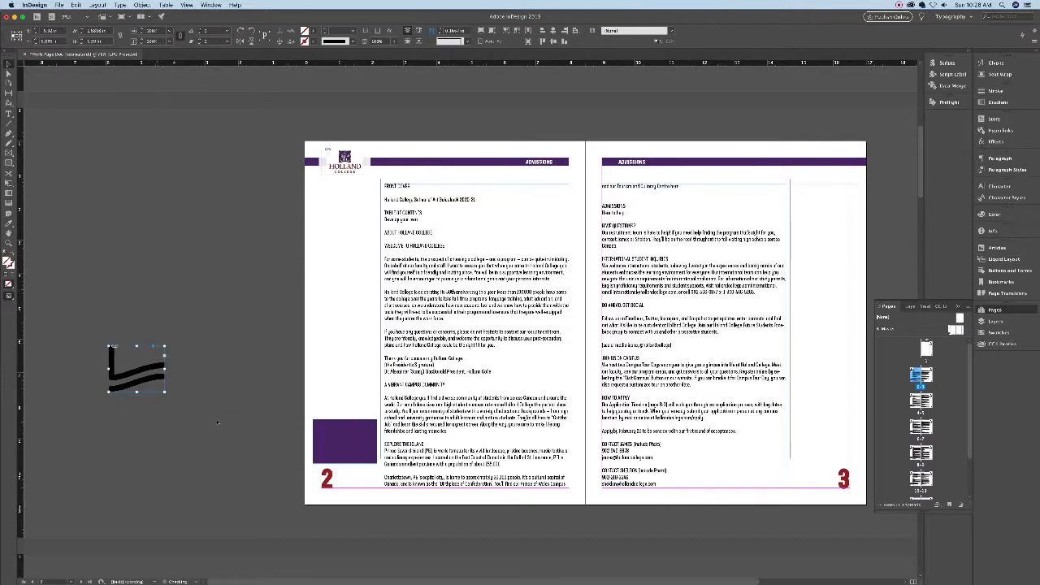
left_click(143, 5)
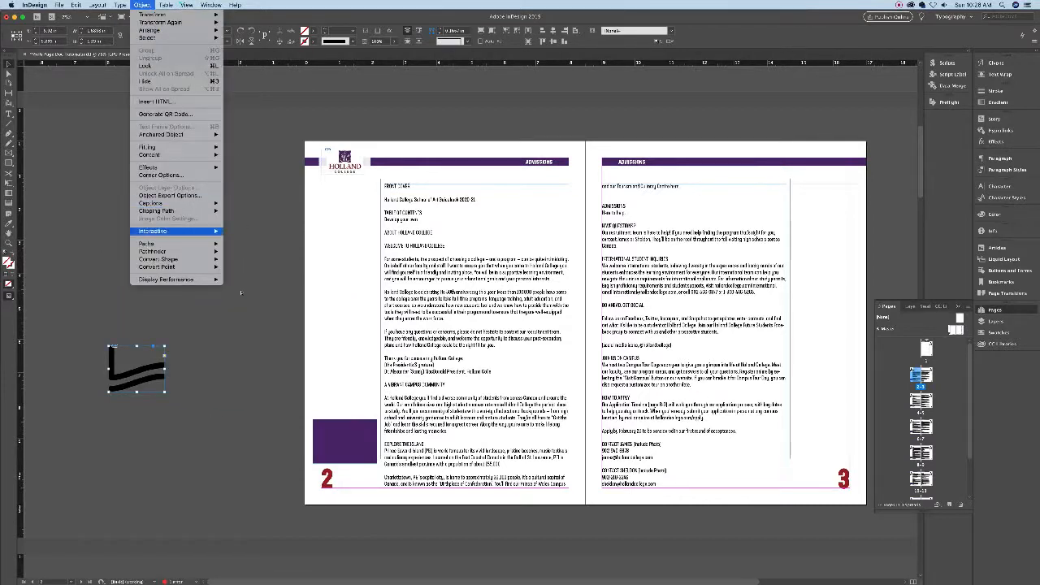
mouse_move(163, 147)
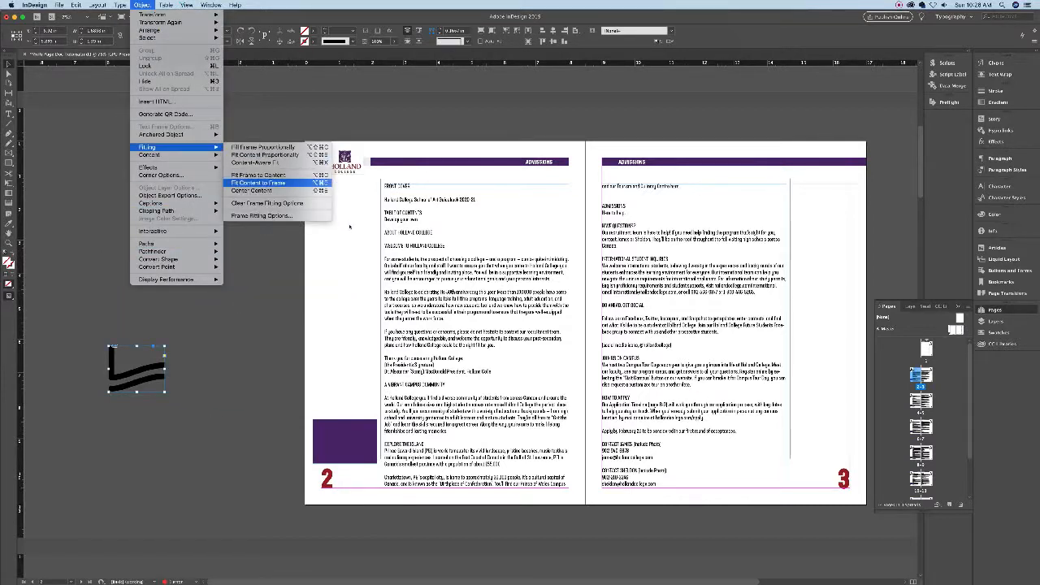
left_click(276, 182)
left_click(426, 556)
- Centre the book on the purple box both ways, delete the box, and switch to Preview
left_click(345, 445)
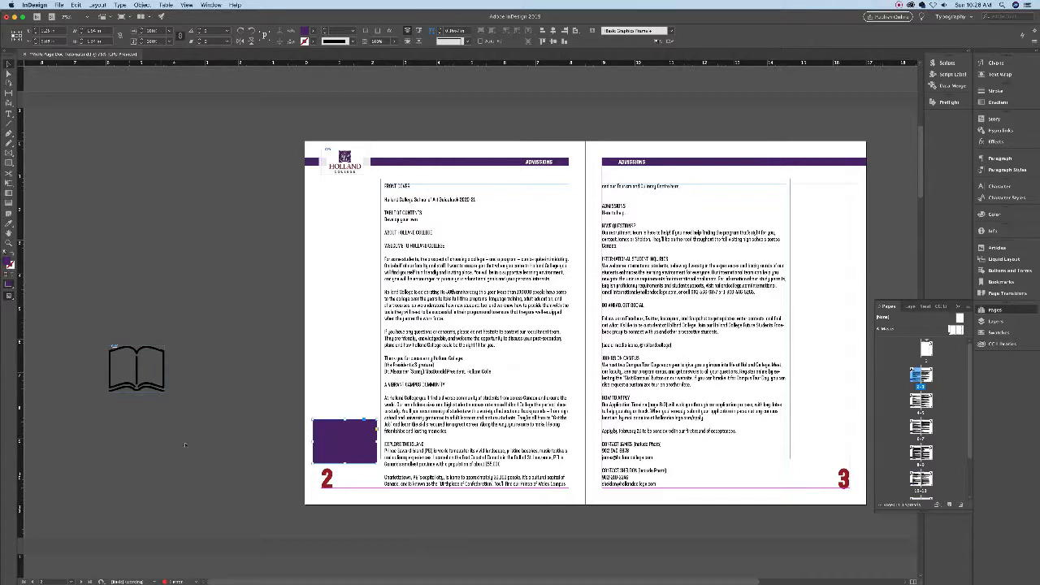
left_click(137, 368, "shift")
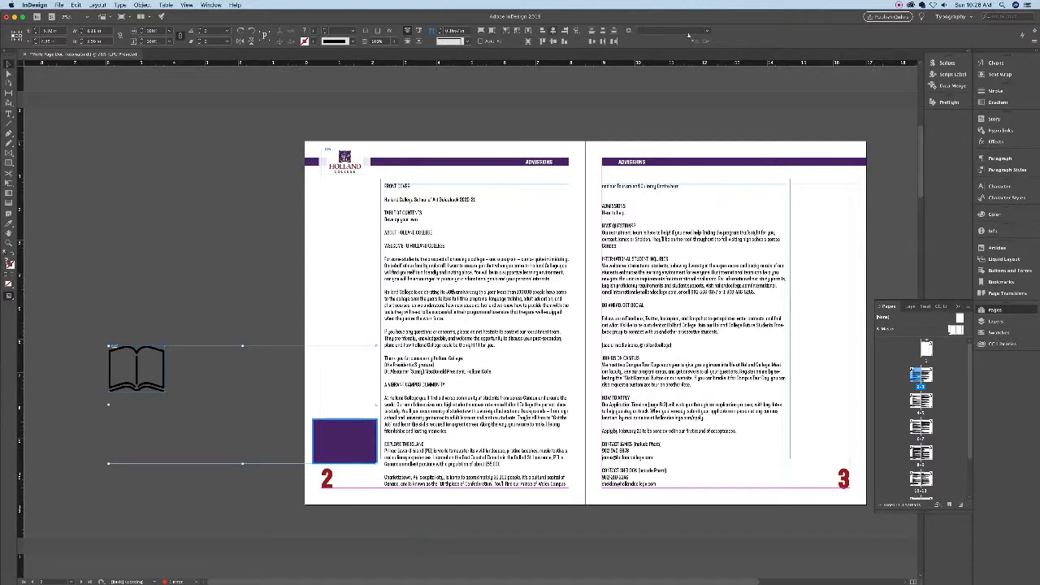
left_click(554, 31)
left_click(554, 42)
left_click(279, 319)
left_click(375, 461)
key("Delete")
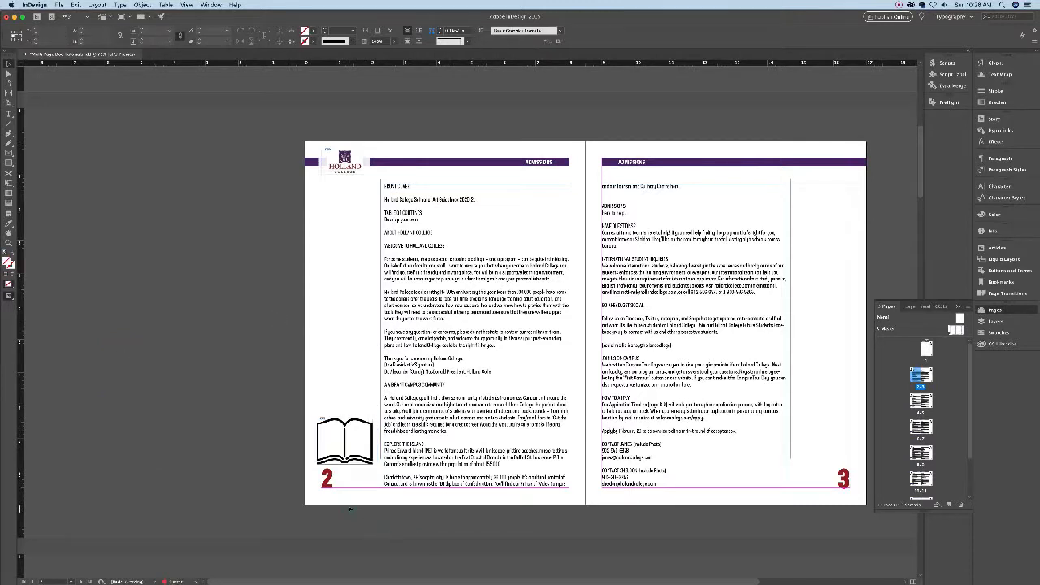
key("w")
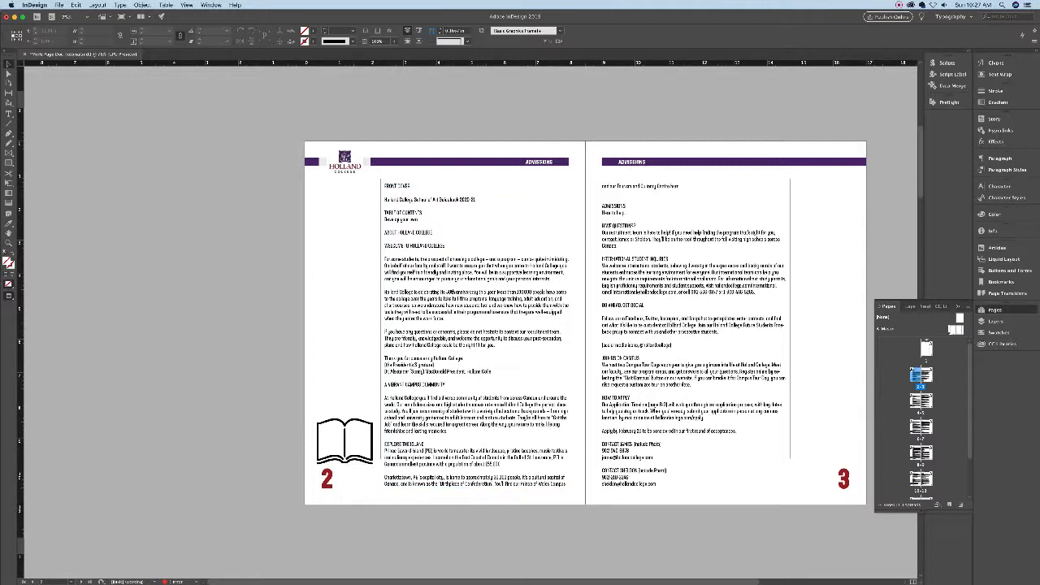
- Return to pages 2–3 in Normal view and check the empty margin text frame on page 2
double_click(952, 331)
double_click(916, 375)
key("w")
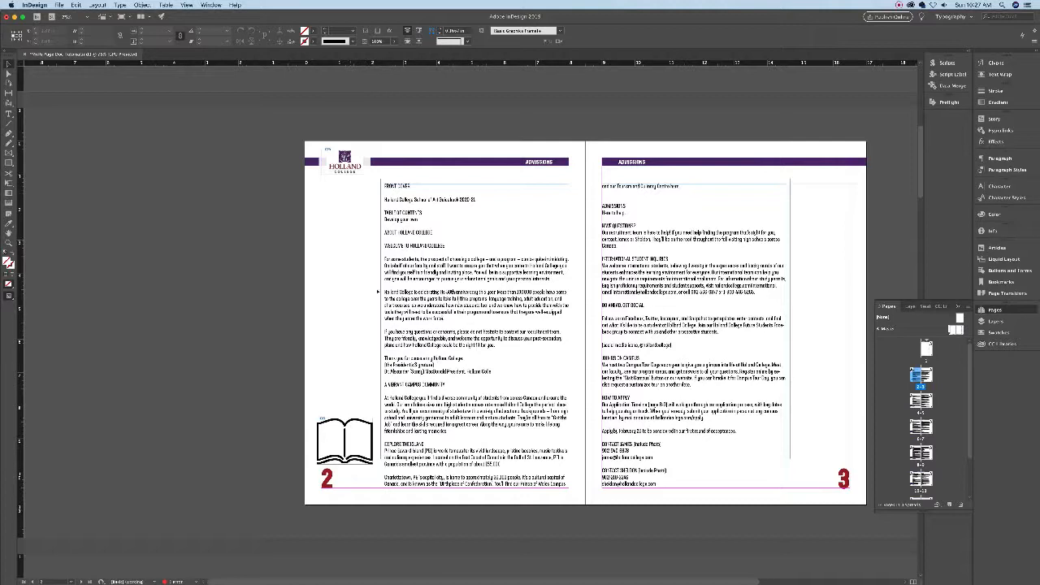
left_click(367, 289)
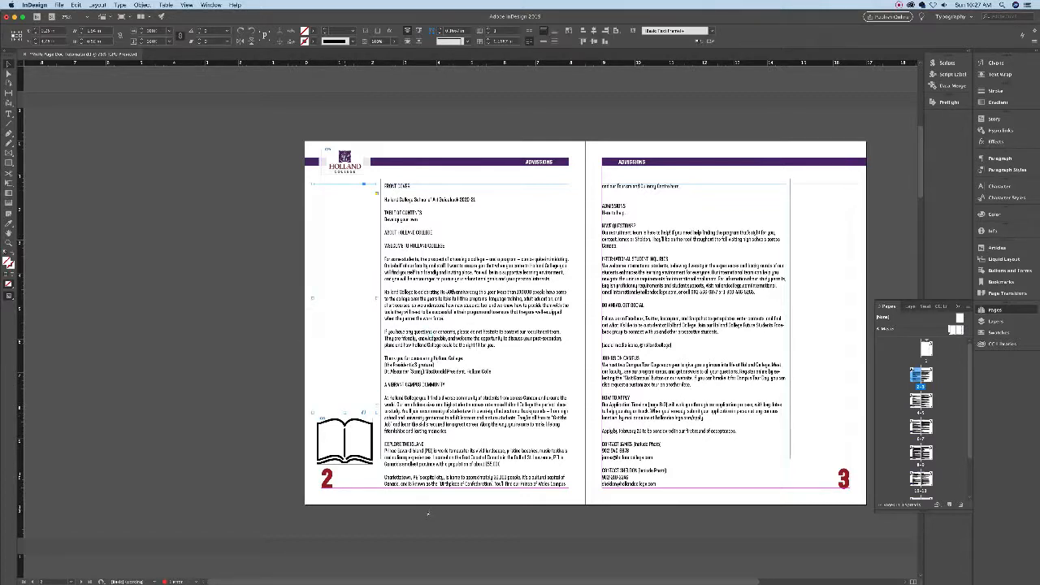
left_click(339, 421)
left_click(366, 303)
left_click(862, 245)
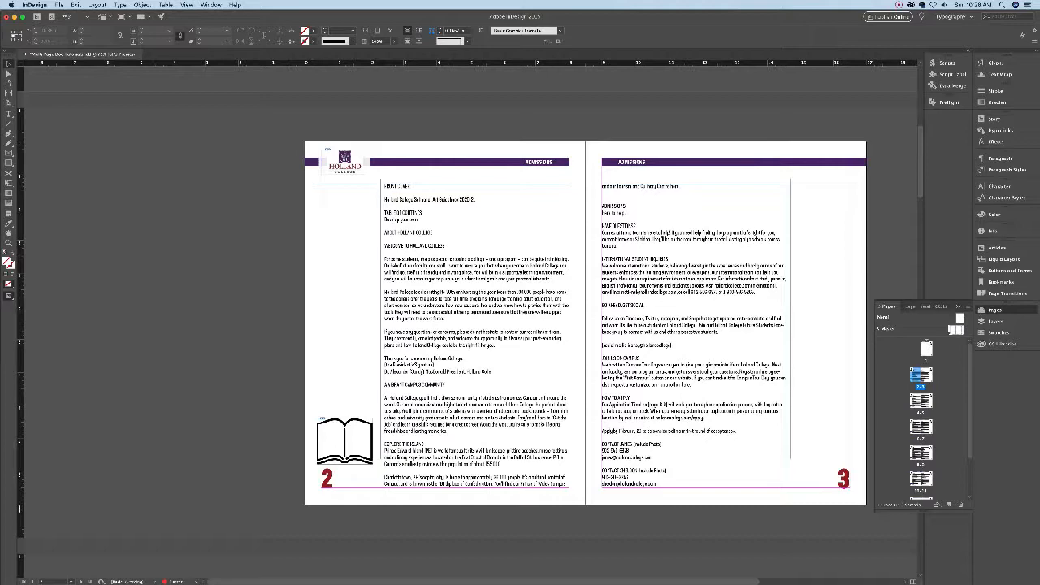
- Switch from the pages 2–3 spread back to the A-Master spread in the Pages panel
double_click(956, 329)
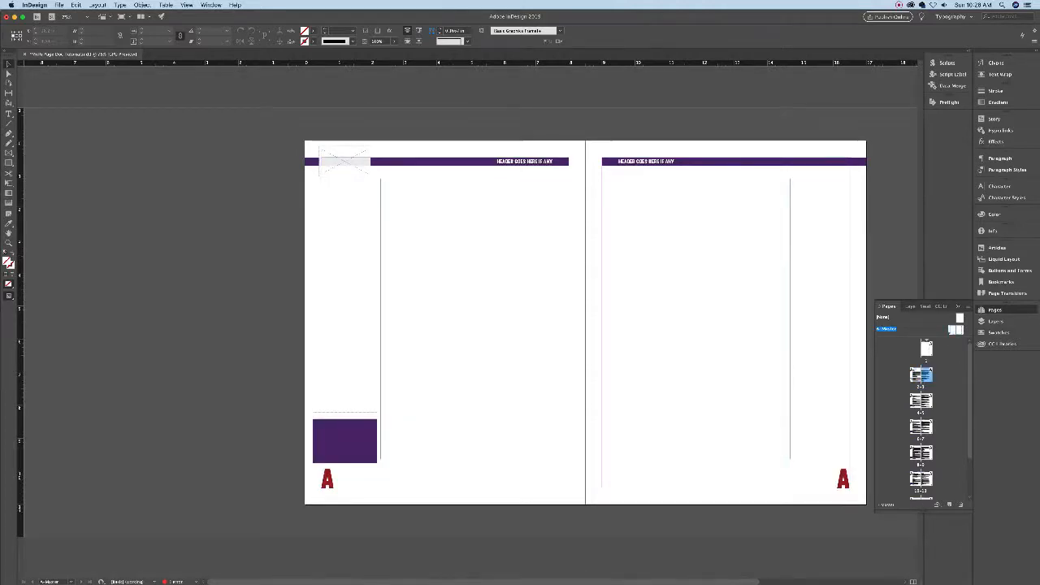
double_click(922, 375)
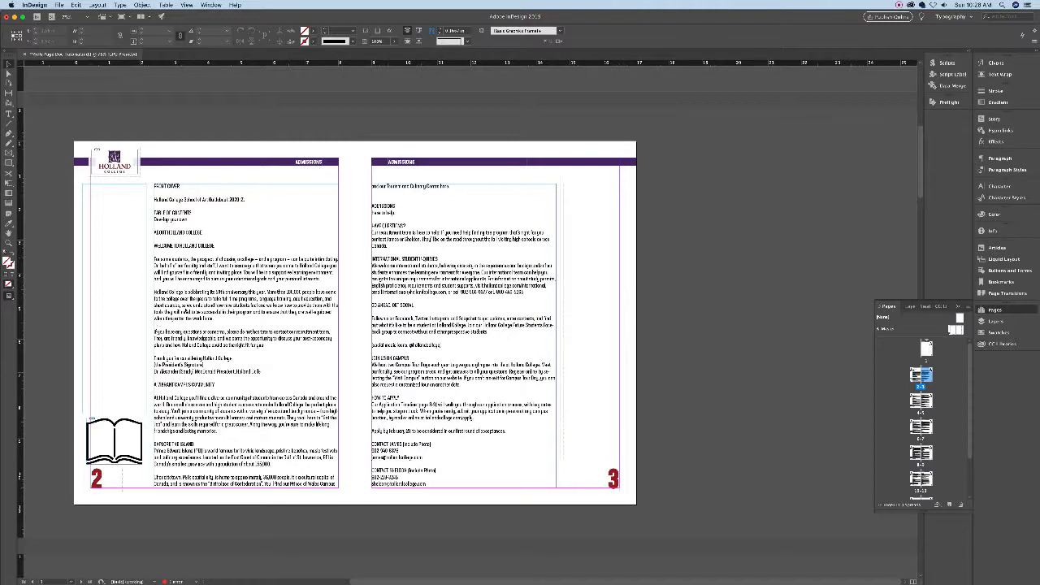
double_click(956, 329)
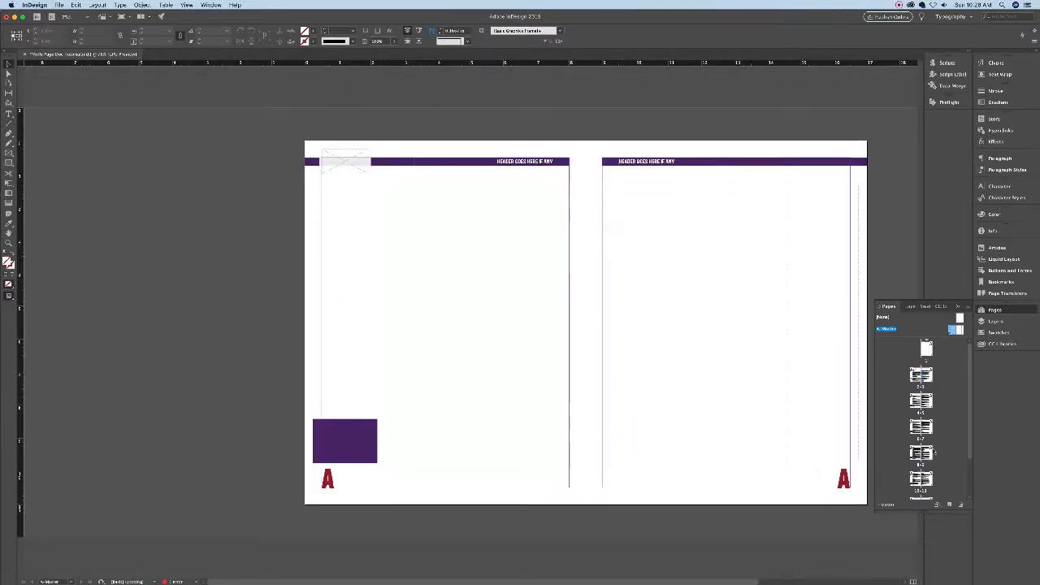